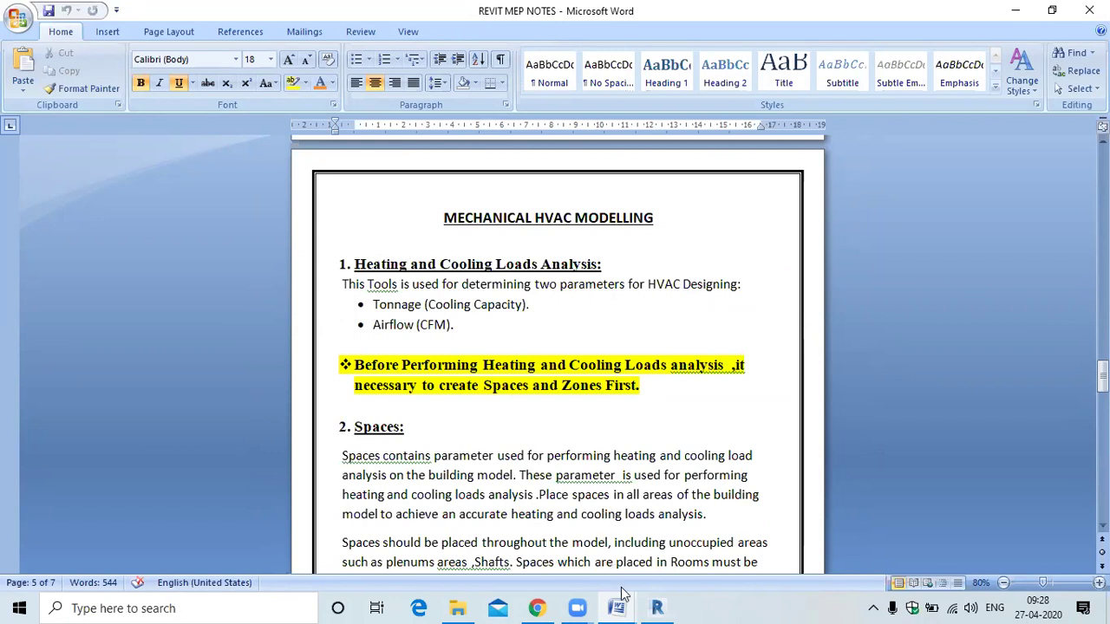
# Step: Look over the space and zone analysis tools in Revit, and return to the REVIT MEP NOTES document in Word
pyautogui.click(657, 608)
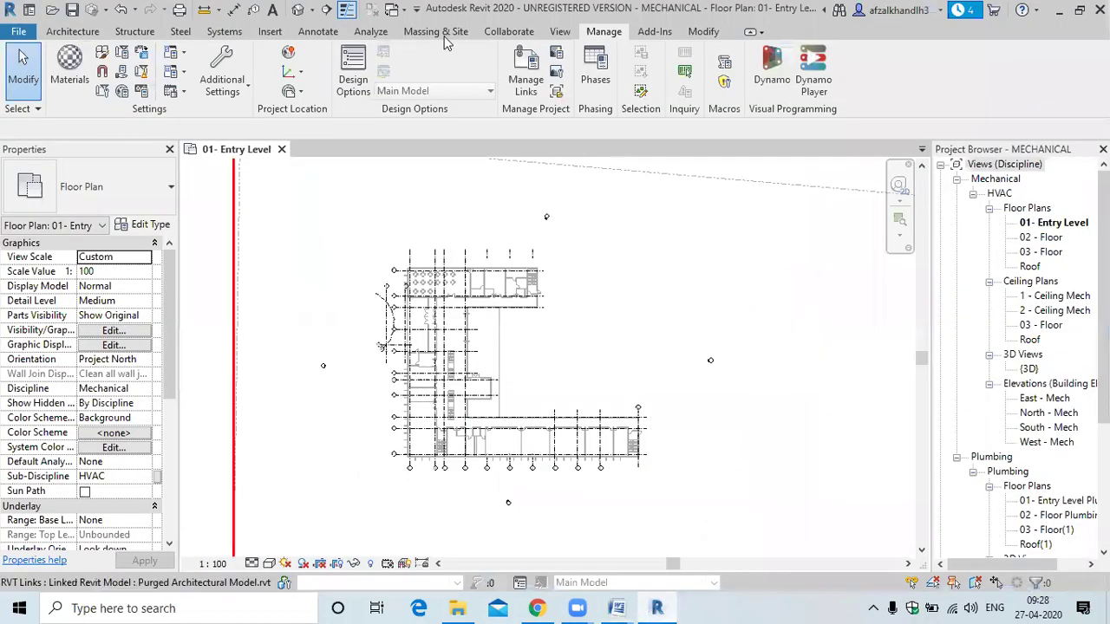
pyautogui.click(375, 33)
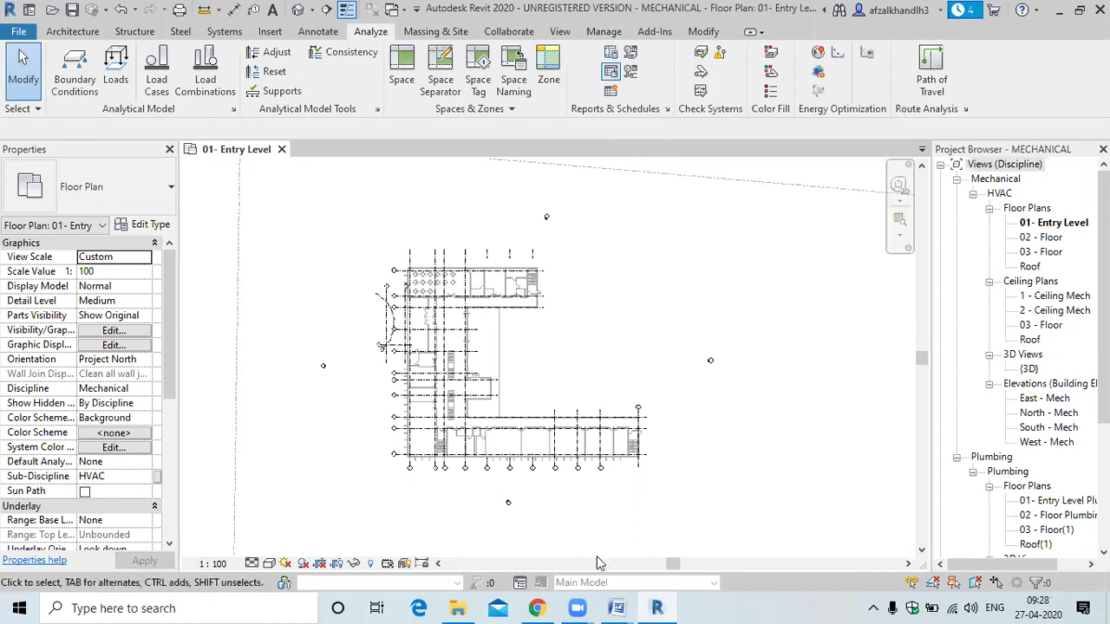
pyautogui.moveTo(616, 608)
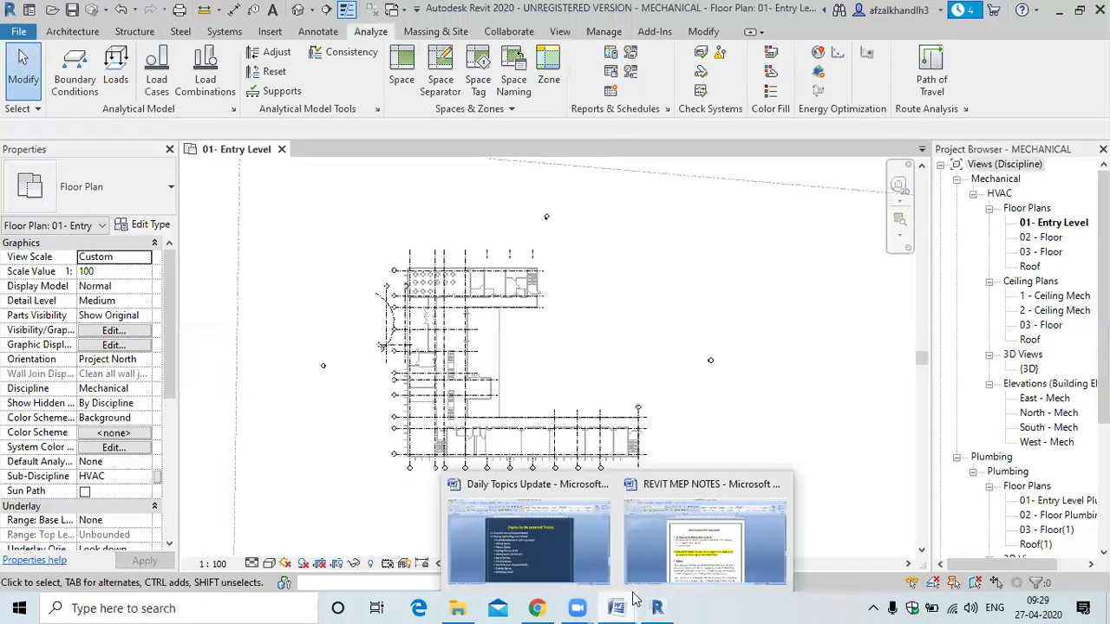
pyautogui.click(686, 563)
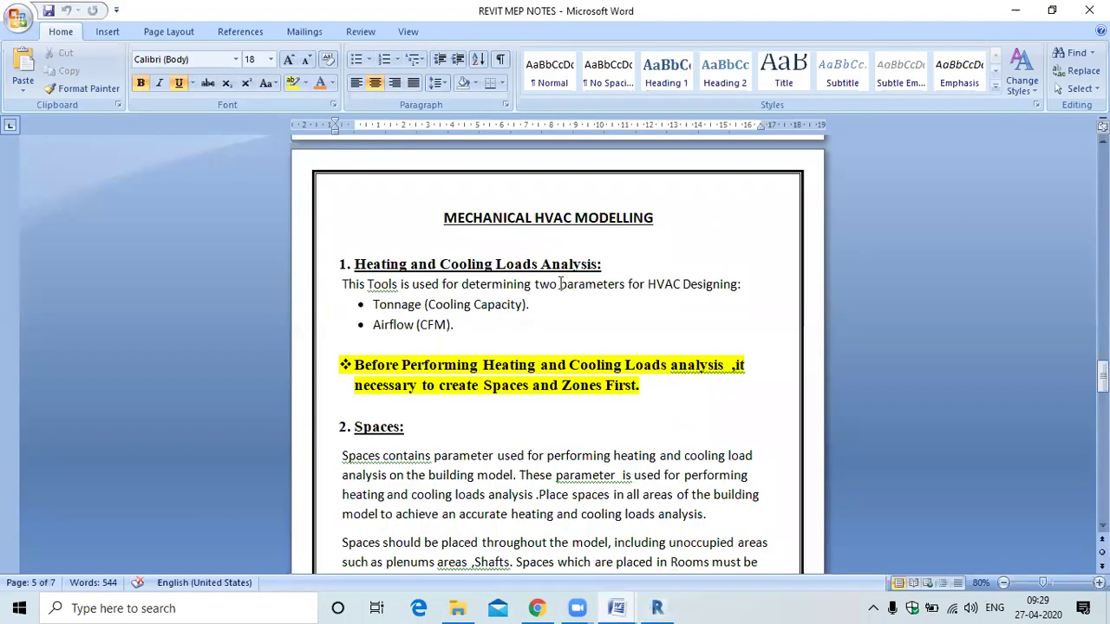
# Step: Review the Heating and Cooling Loads Analysis notes on tonnage, airflow, spaces and zones, and the topics list in the Daily Topics Update document
pyautogui.moveTo(371, 308); pyautogui.dragTo(529, 306)
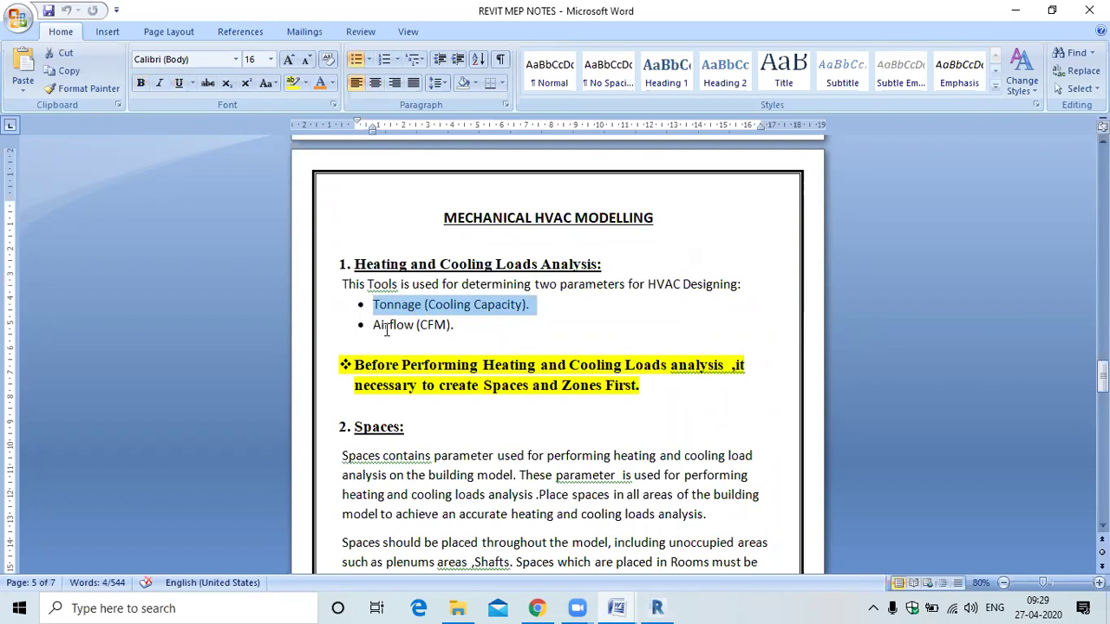
pyautogui.moveTo(374, 324); pyautogui.dragTo(446, 325)
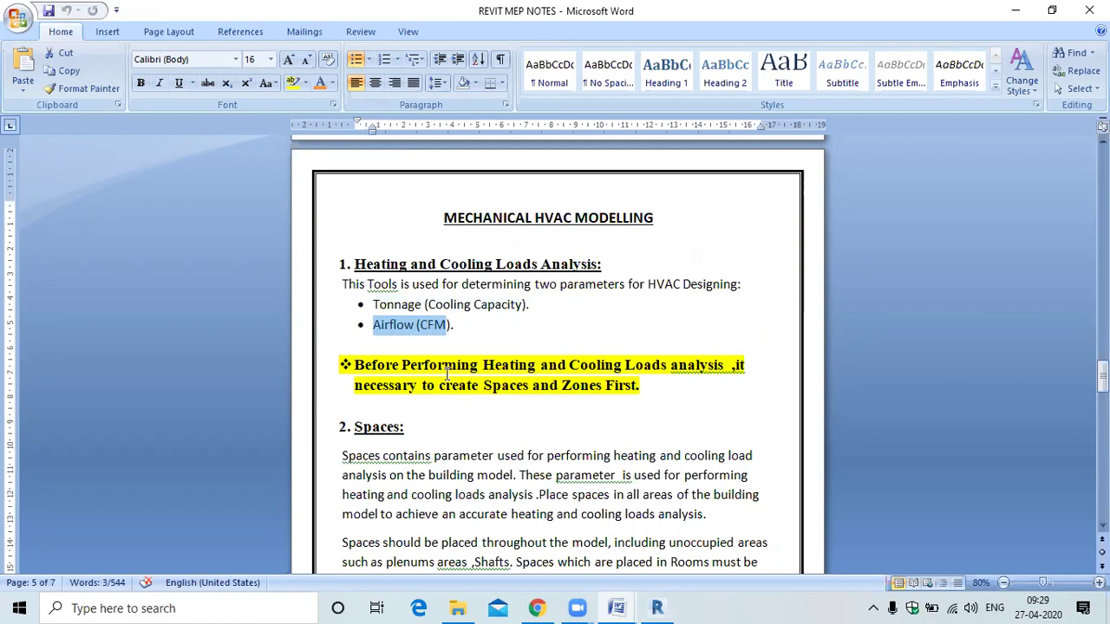
pyautogui.scroll(-1, 459, 349)
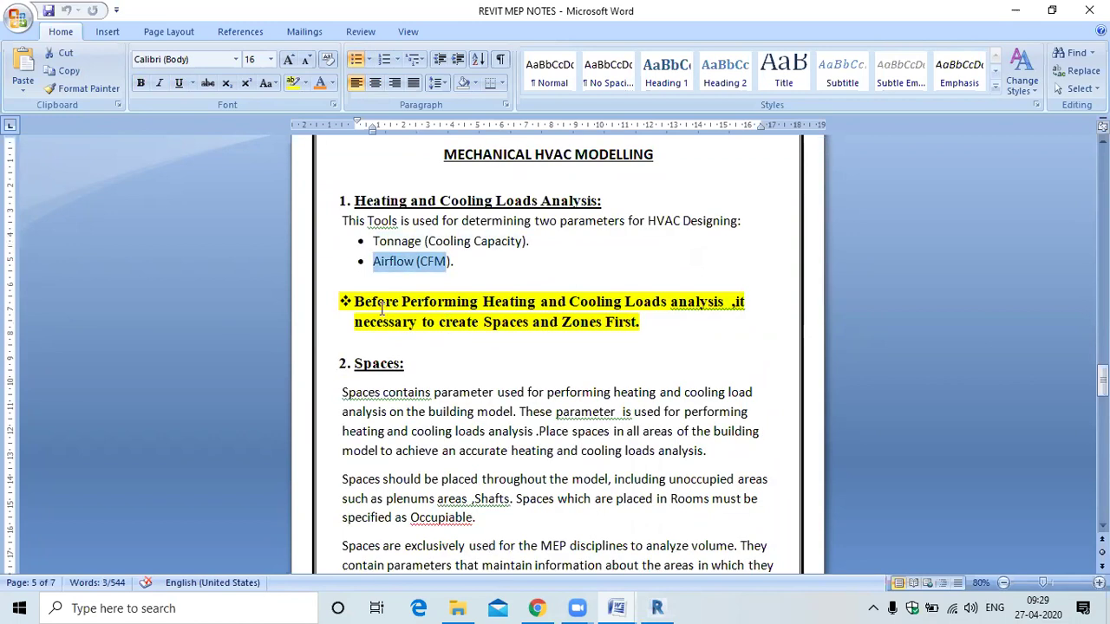
pyautogui.click(734, 307)
pyautogui.write(',')
pyautogui.moveTo(484, 323); pyautogui.dragTo(595, 325)
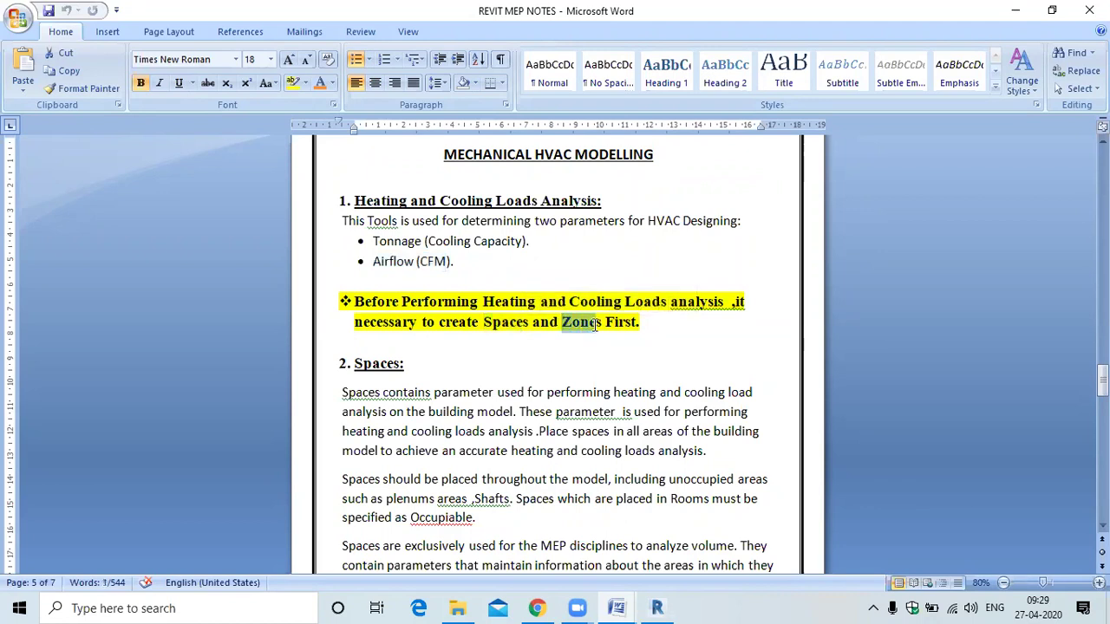
pyautogui.scroll(-2, 440, 422)
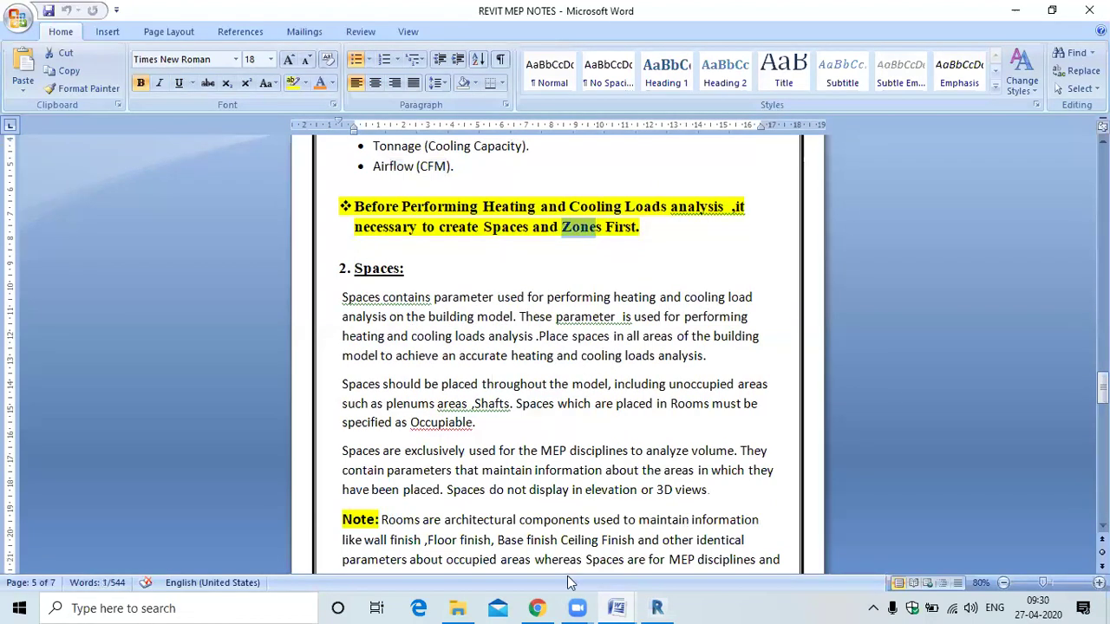
pyautogui.click(618, 607)
pyautogui.click(606, 552)
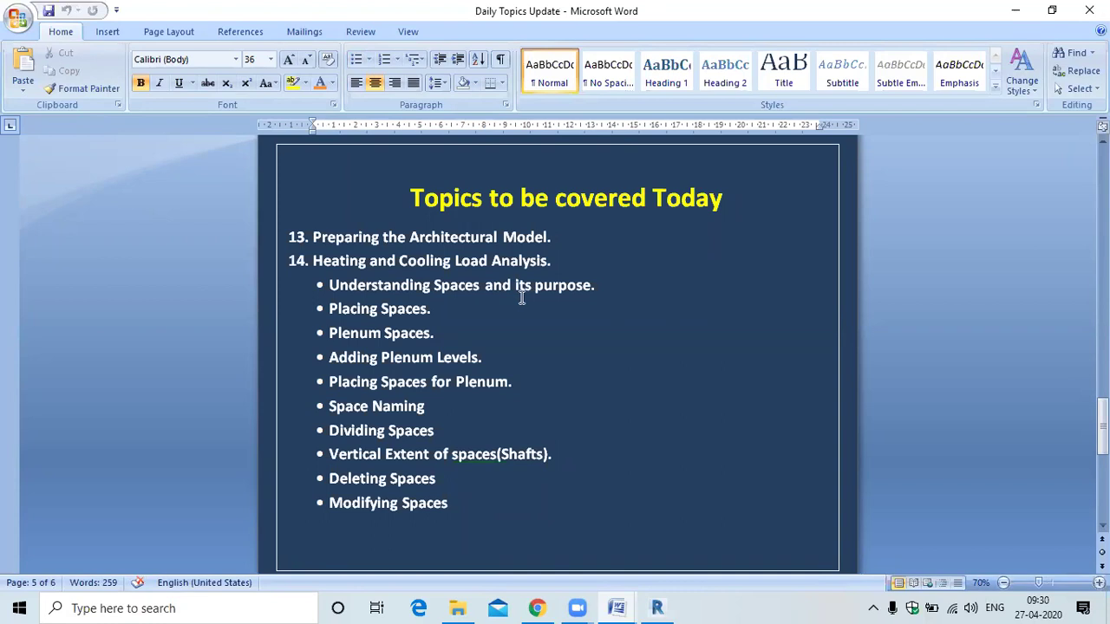
# Step: Switch to Revit and bring the building's dining area on the 01- Entry Level floor plan into view
pyautogui.click(656, 608)
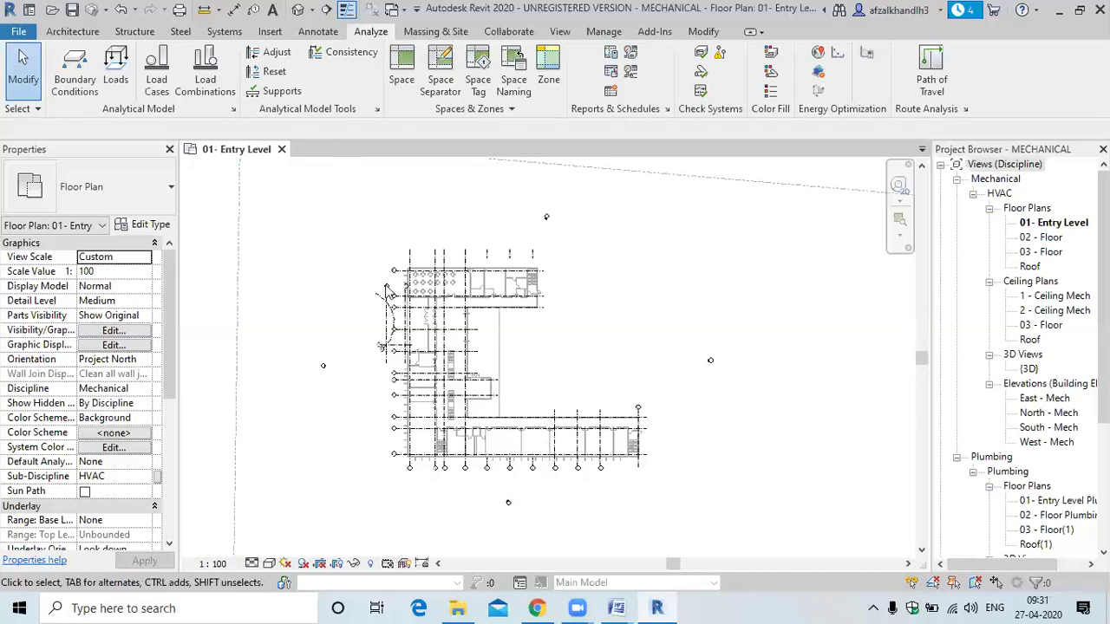
pyautogui.scroll(2, 434, 293)
pyautogui.scroll(3, 438, 293)
pyautogui.press('m')
pyautogui.press('s')
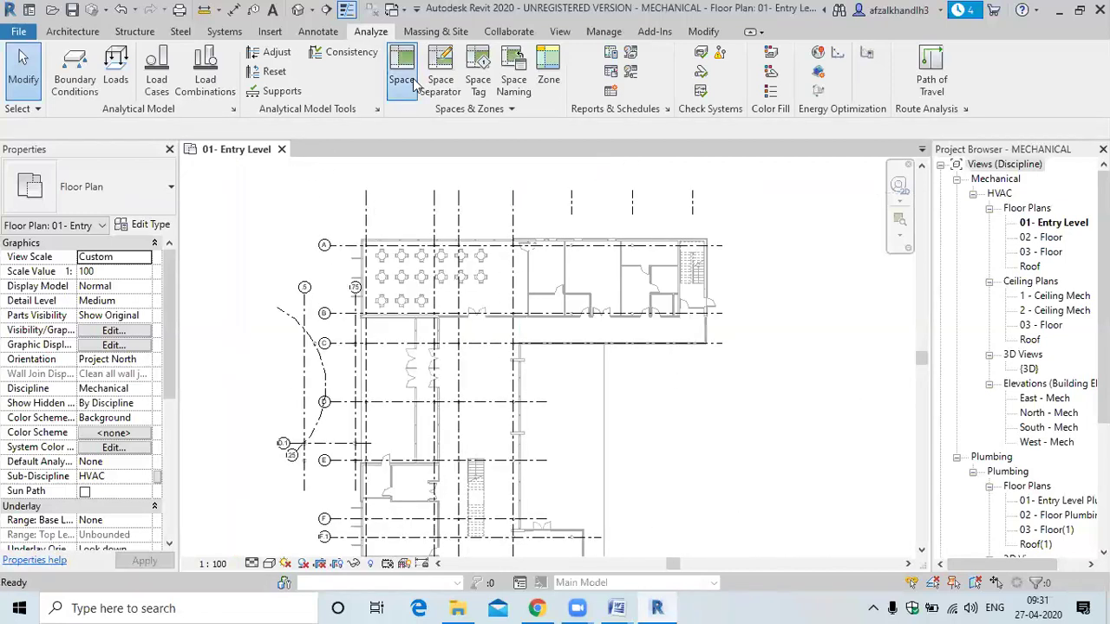
pyautogui.scroll(2, 441, 273)
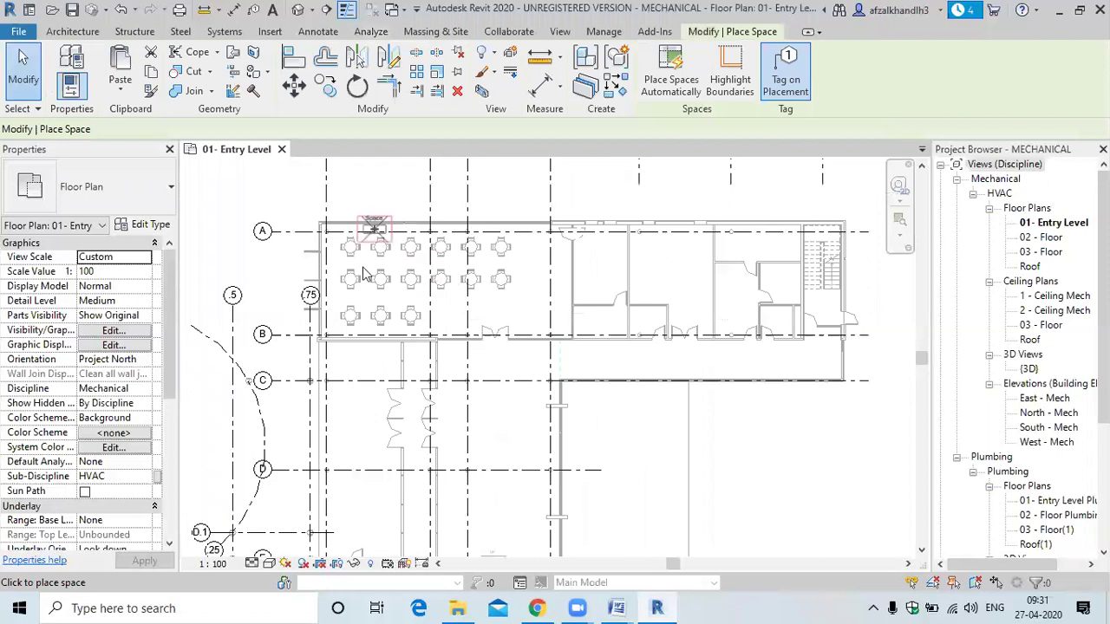
pyautogui.press('Escape')
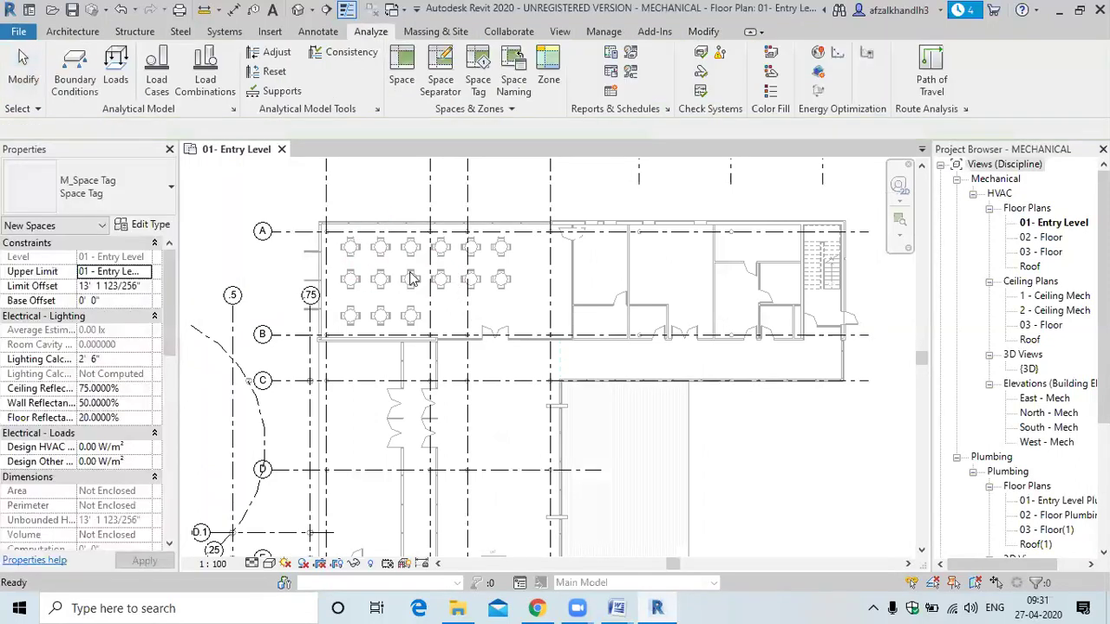
pyautogui.scroll(-2, 420, 298)
pyautogui.scroll(-2, 420, 297)
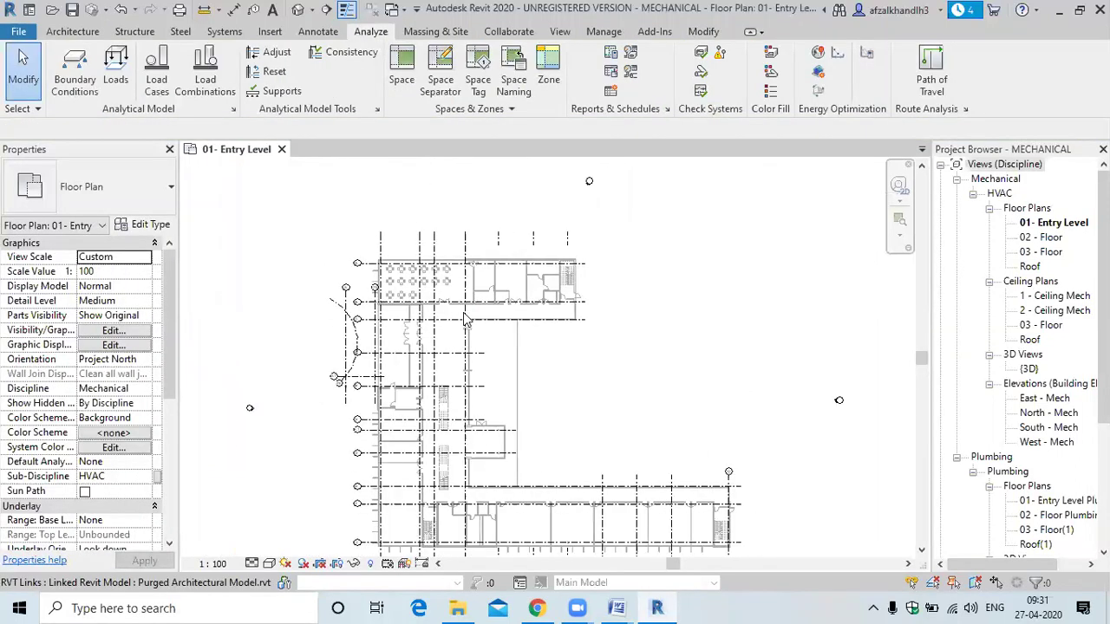
pyautogui.click(469, 325)
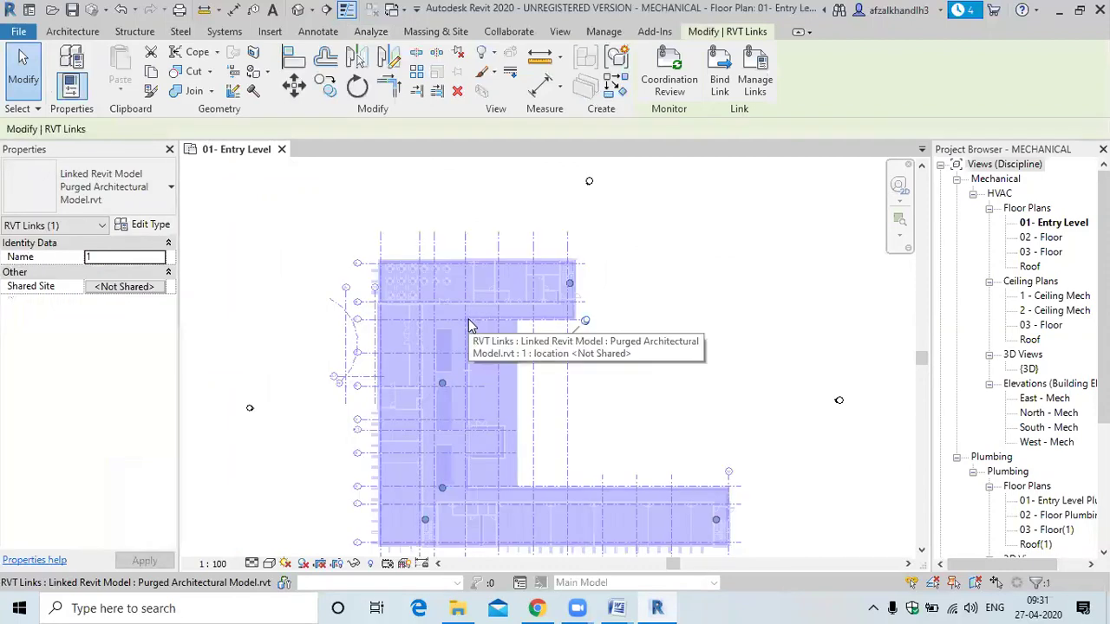
pyautogui.click(436, 206)
pyautogui.click(402, 65)
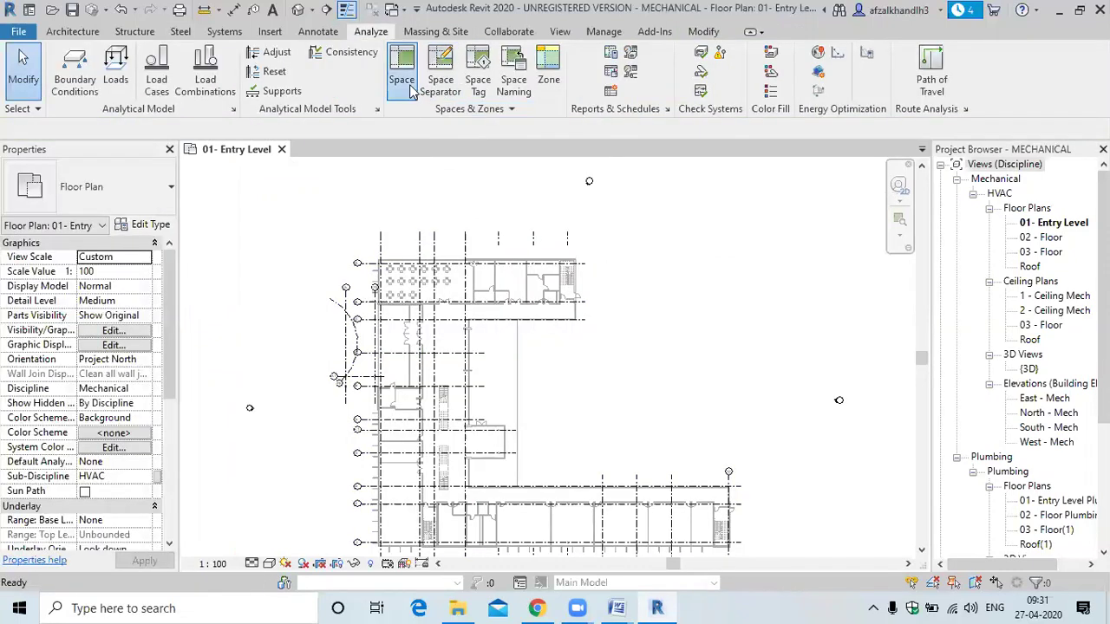
pyautogui.scroll(2, 428, 292)
pyautogui.scroll(2, 428, 293)
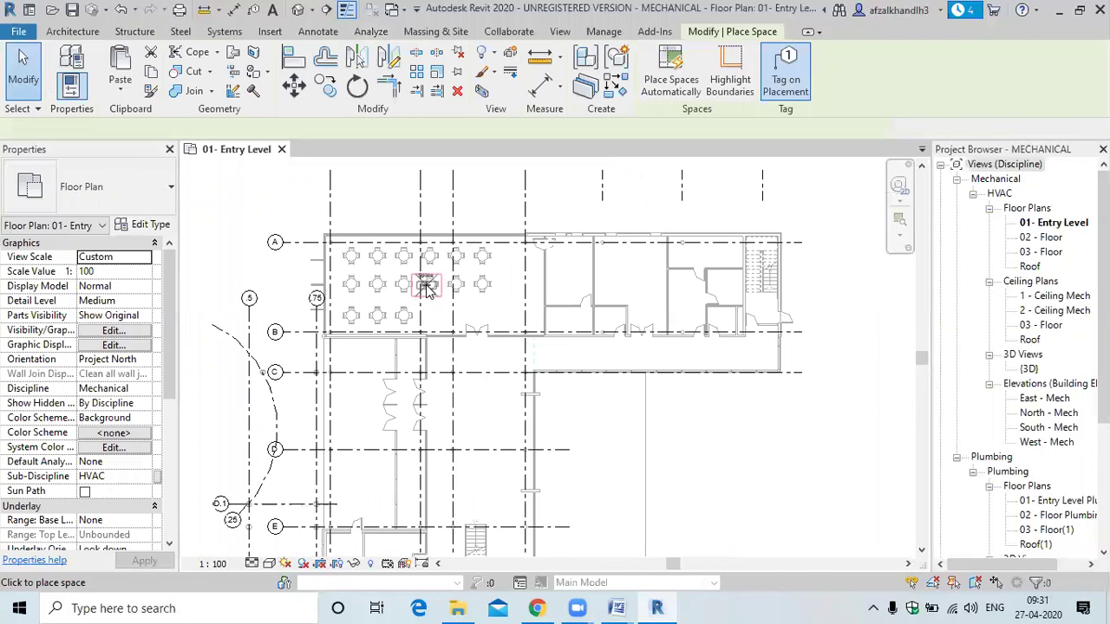
pyautogui.scroll(4, 425, 289)
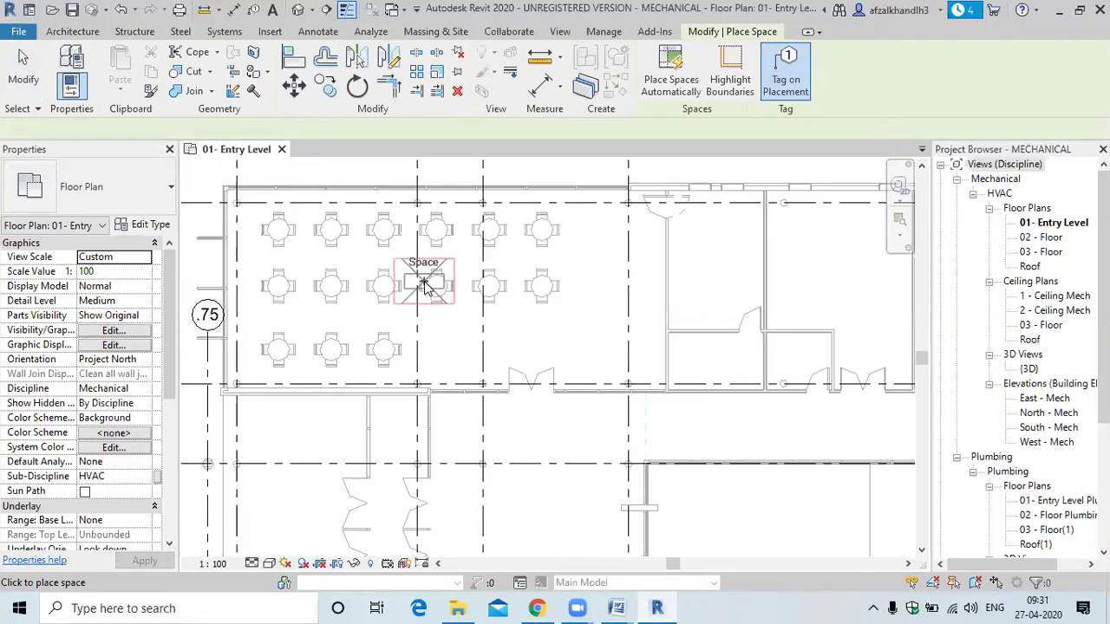
pyautogui.press('Escape')
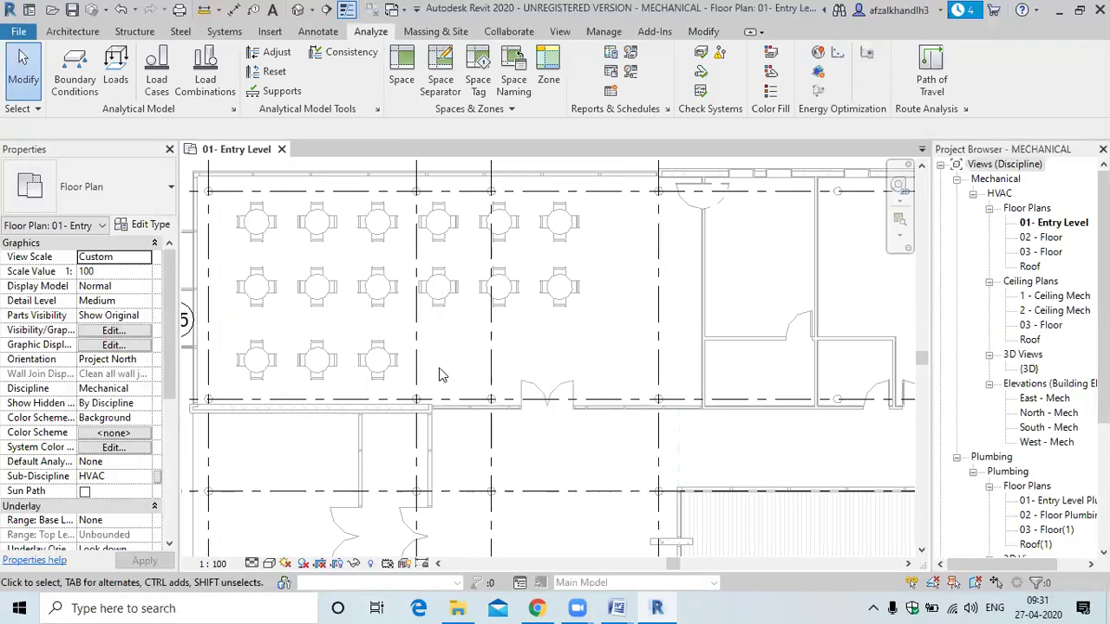
# Step: Turn on Room Bounding in the type properties of the linked Purged Architectural Model
pyautogui.scroll(-3, 440, 374)
pyautogui.click(446, 389)
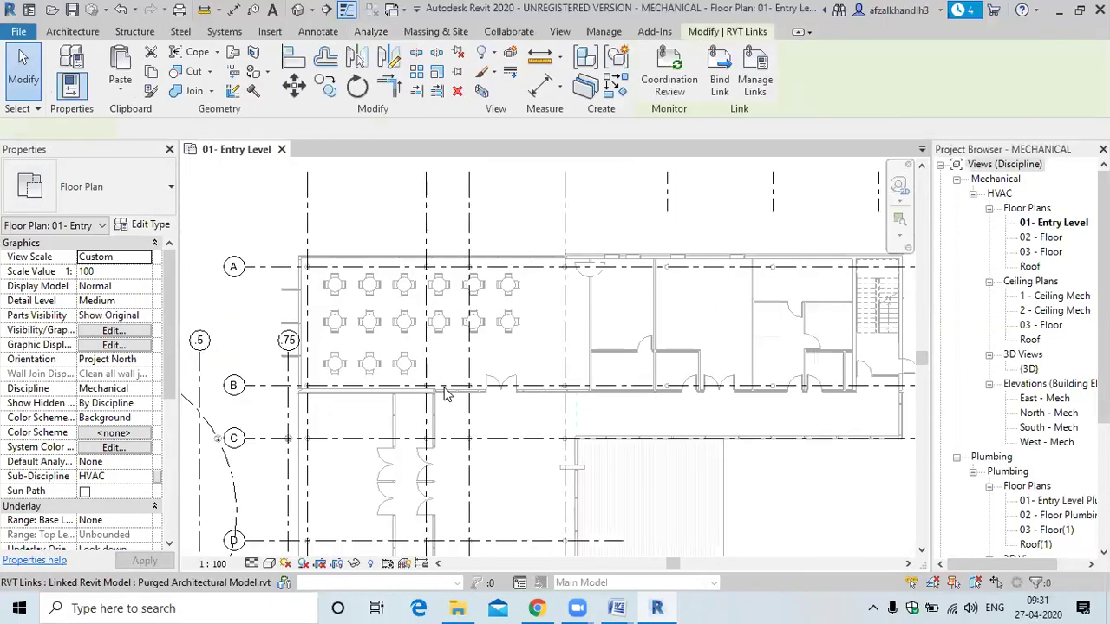
pyautogui.click(161, 227)
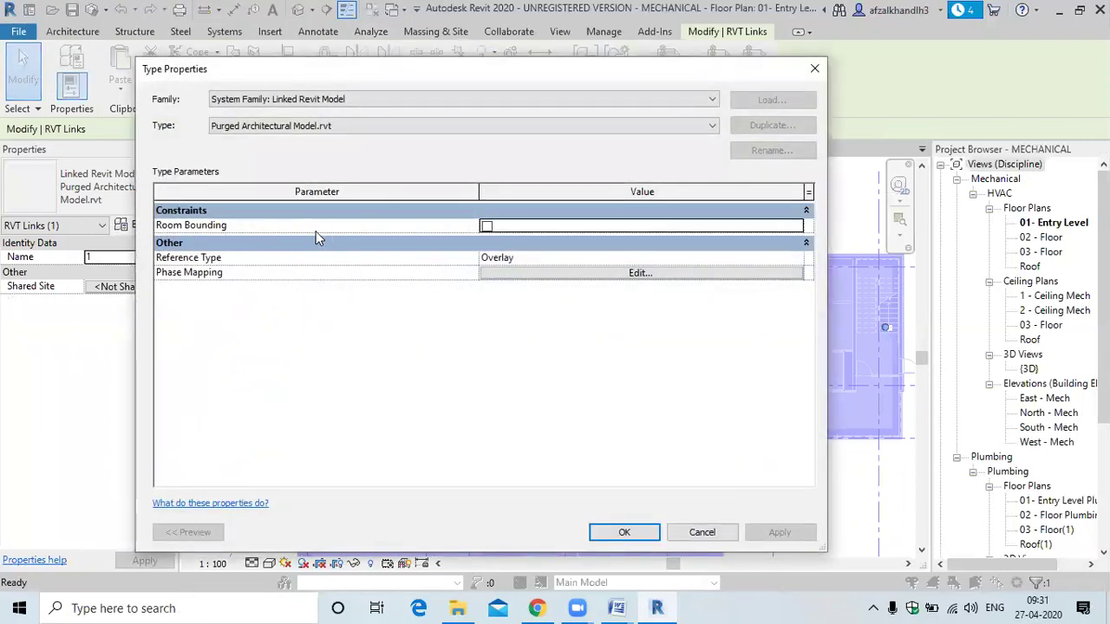
pyautogui.click(486, 226)
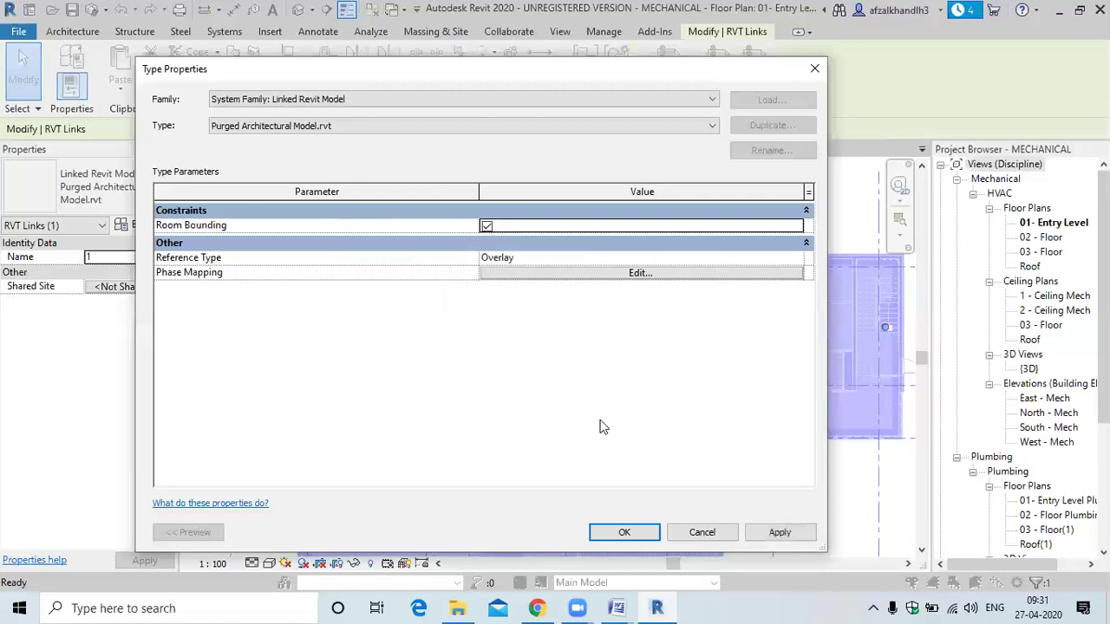
pyautogui.click(624, 533)
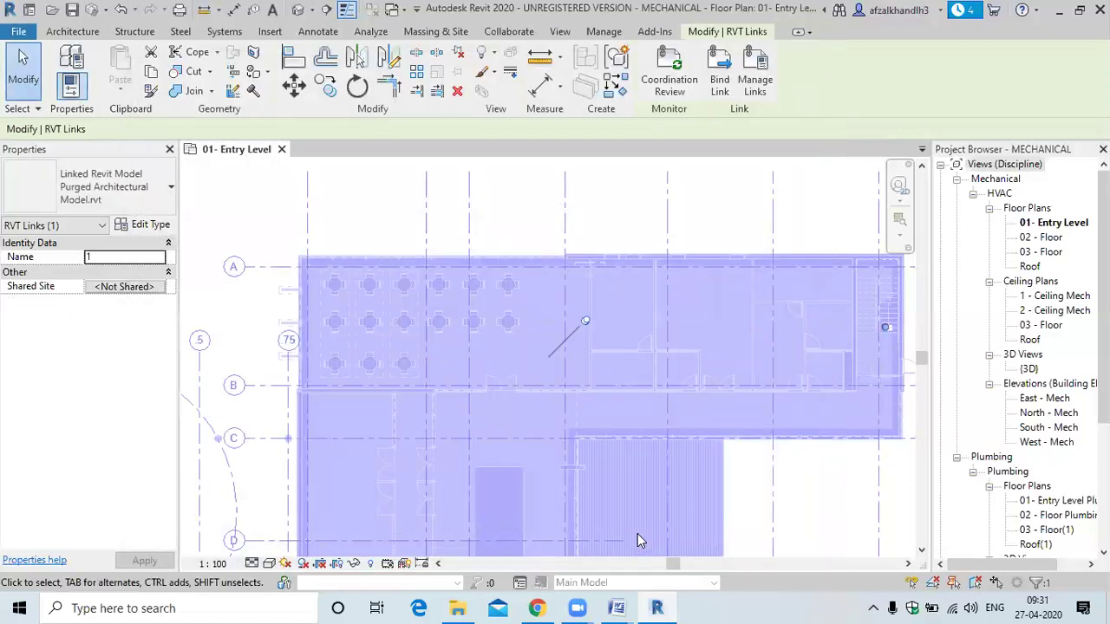
pyautogui.click(502, 245)
# Step: Place a tagged space in the large dining room between grids A and B on the 01- Entry Level plan
pyautogui.click(400, 80)
pyautogui.scroll(2, 434, 331)
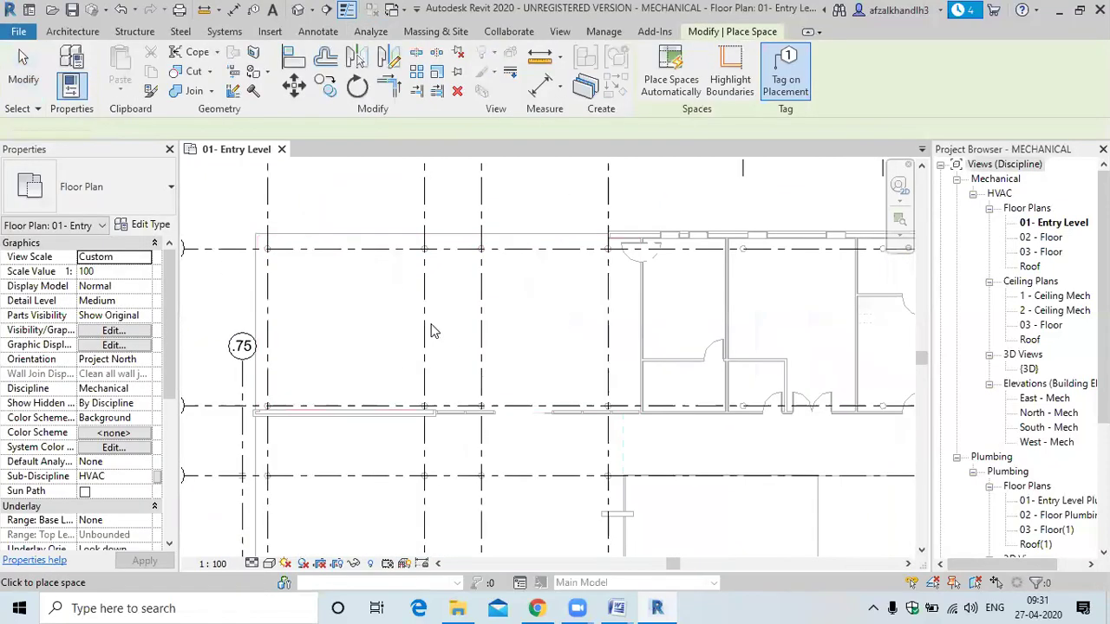
pyautogui.scroll(2, 471, 321)
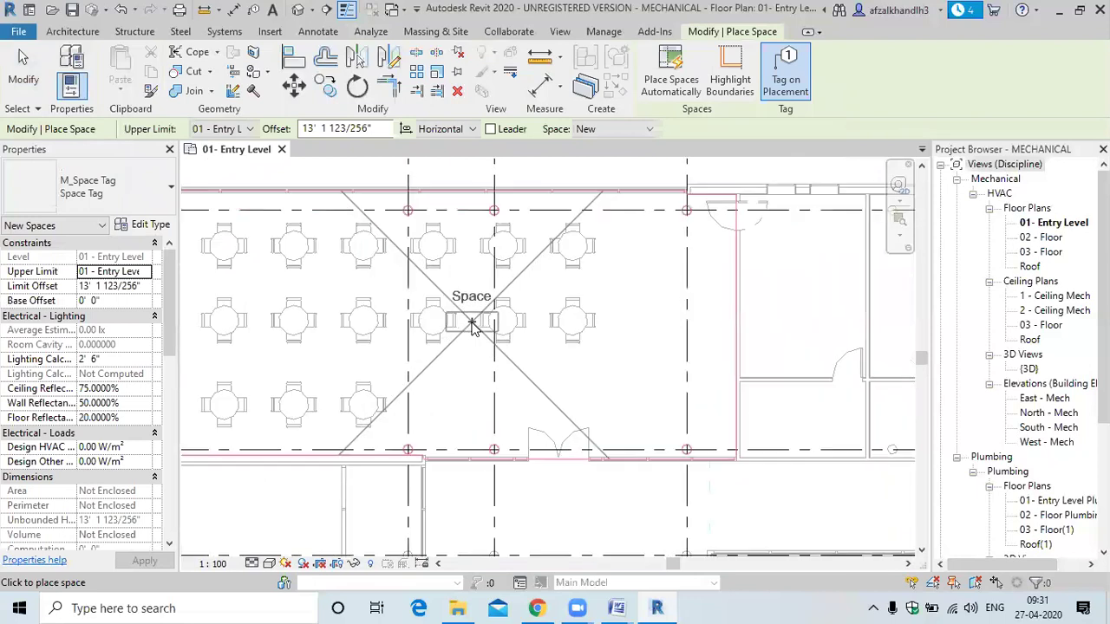
pyautogui.scroll(-3, 477, 326)
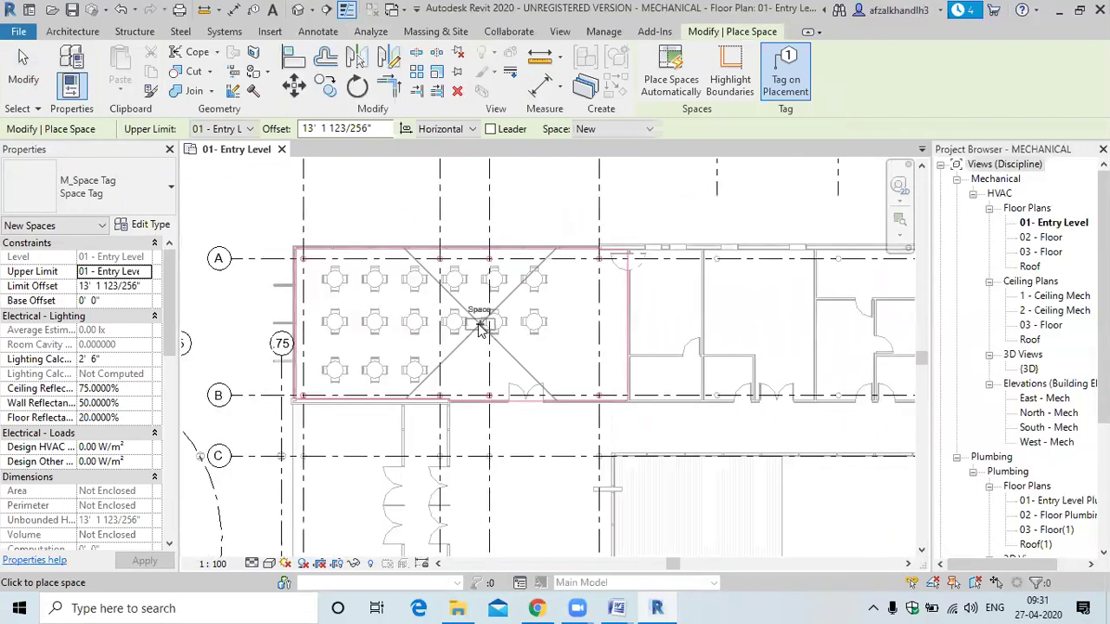
pyautogui.scroll(2, 477, 327)
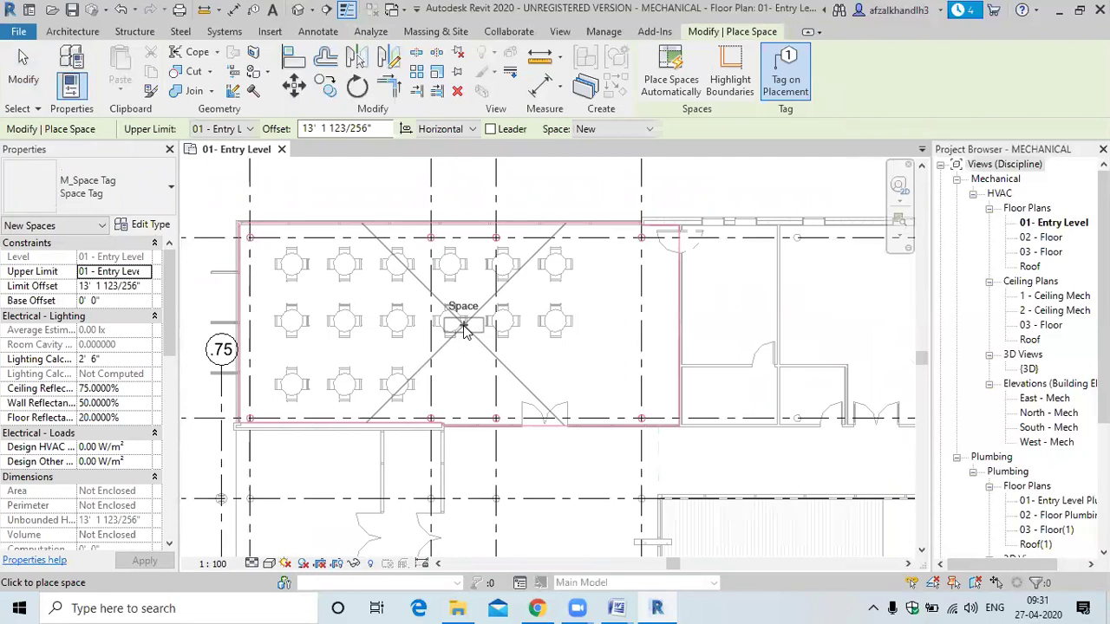
pyautogui.moveTo(477, 326); pyautogui.dragTo(484, 323, button='middle')
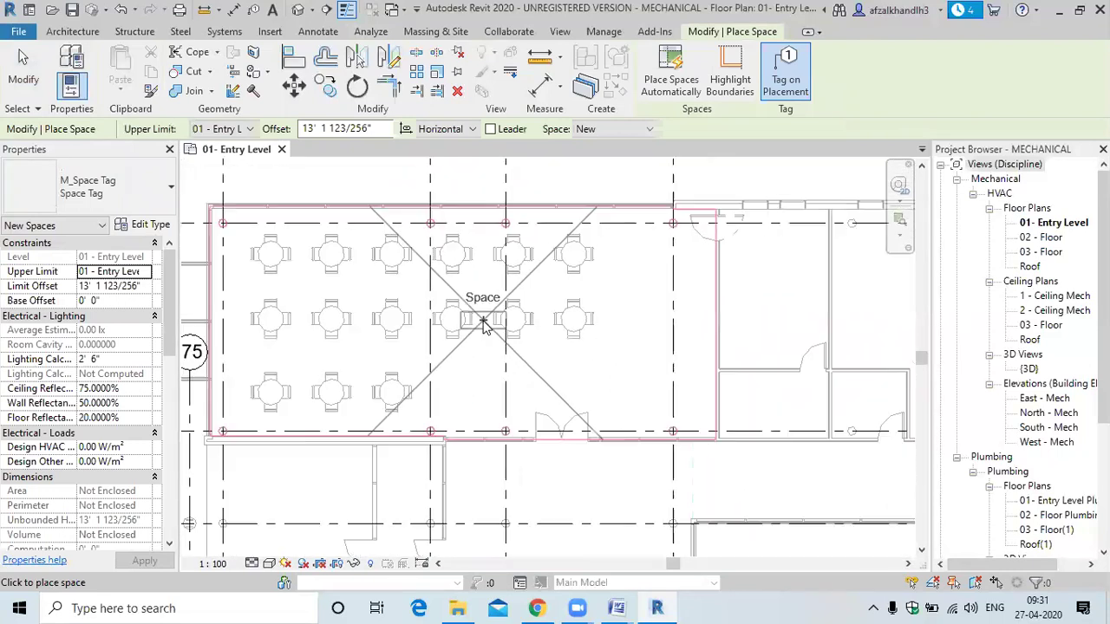
pyautogui.click(484, 323)
pyautogui.press('Escape')
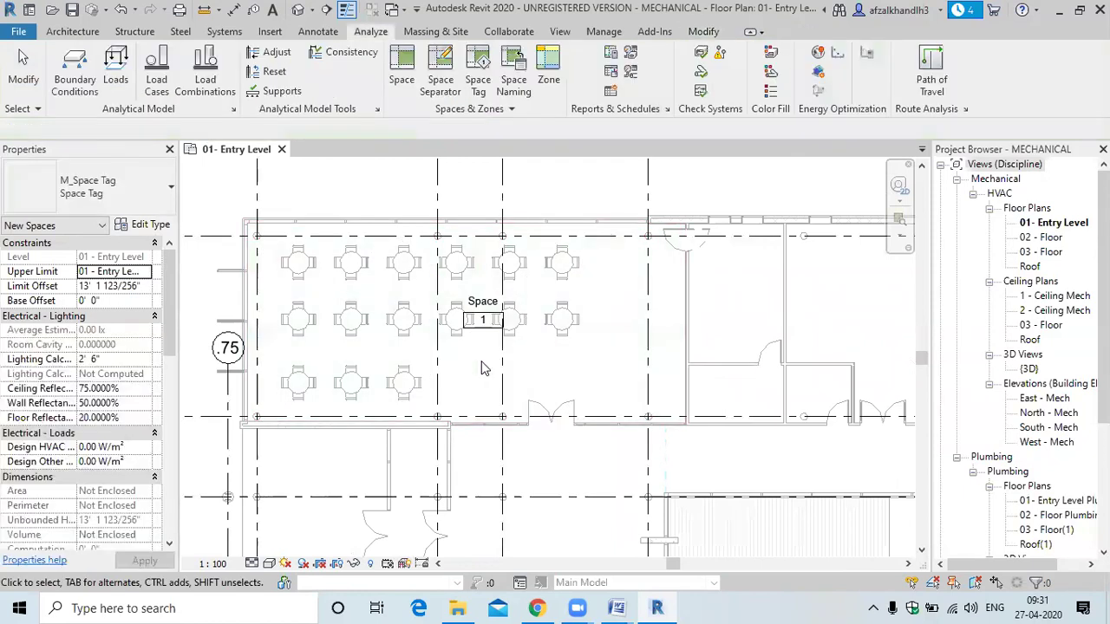
# Step: Examine the new space's lighting, dimension, mechanical flow, identity and energy analysis properties
pyautogui.click(512, 348)
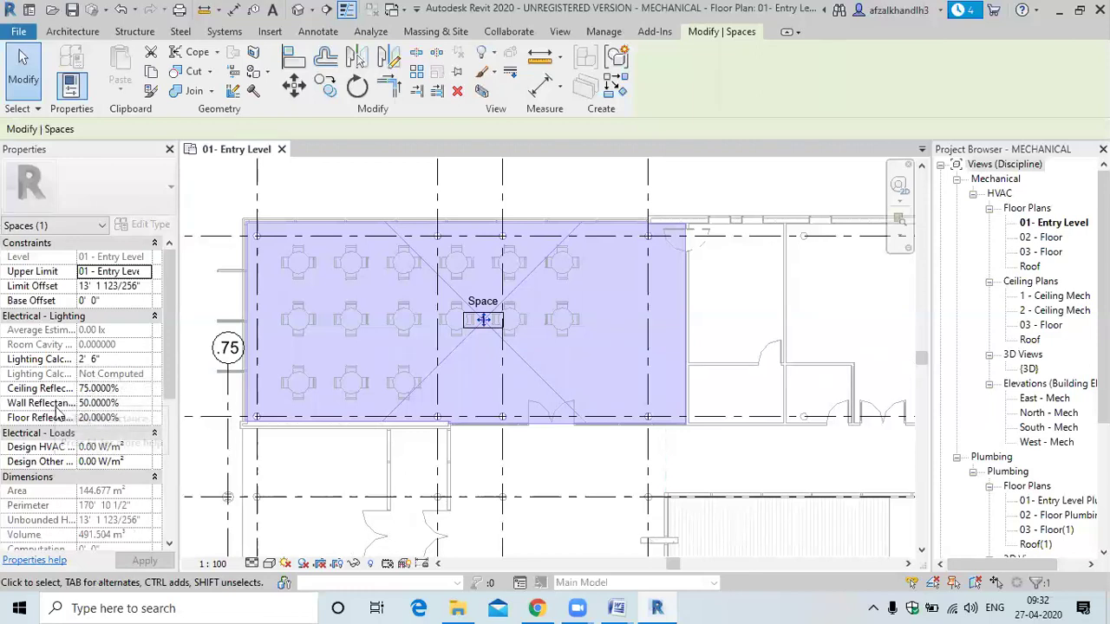
pyautogui.scroll(-1, 58, 443)
pyautogui.scroll(-3, 58, 444)
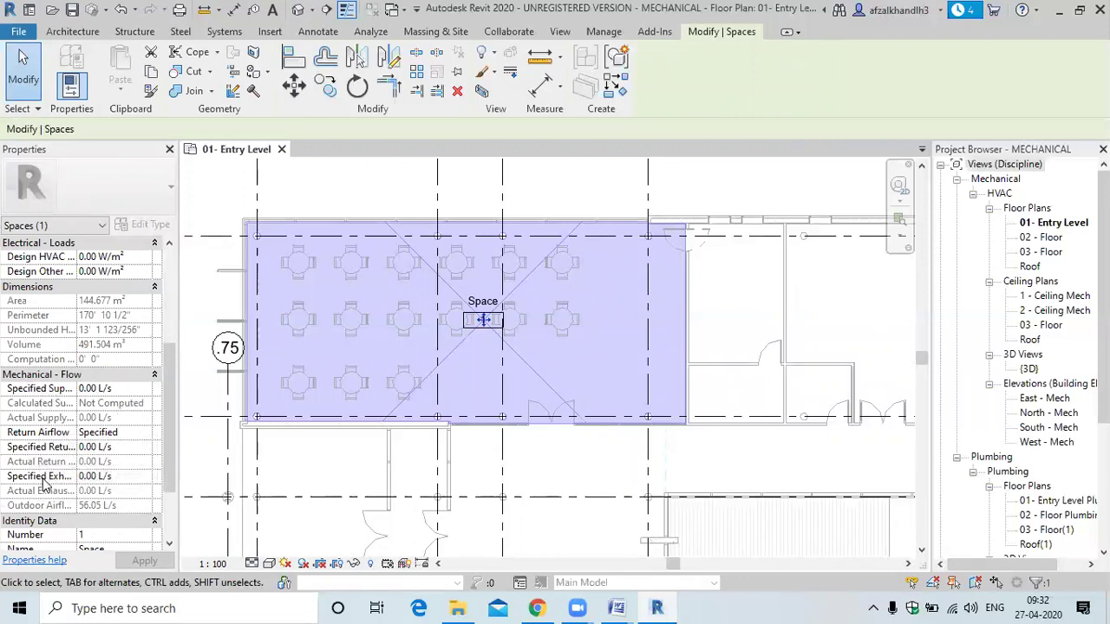
pyautogui.scroll(-5, 45, 475)
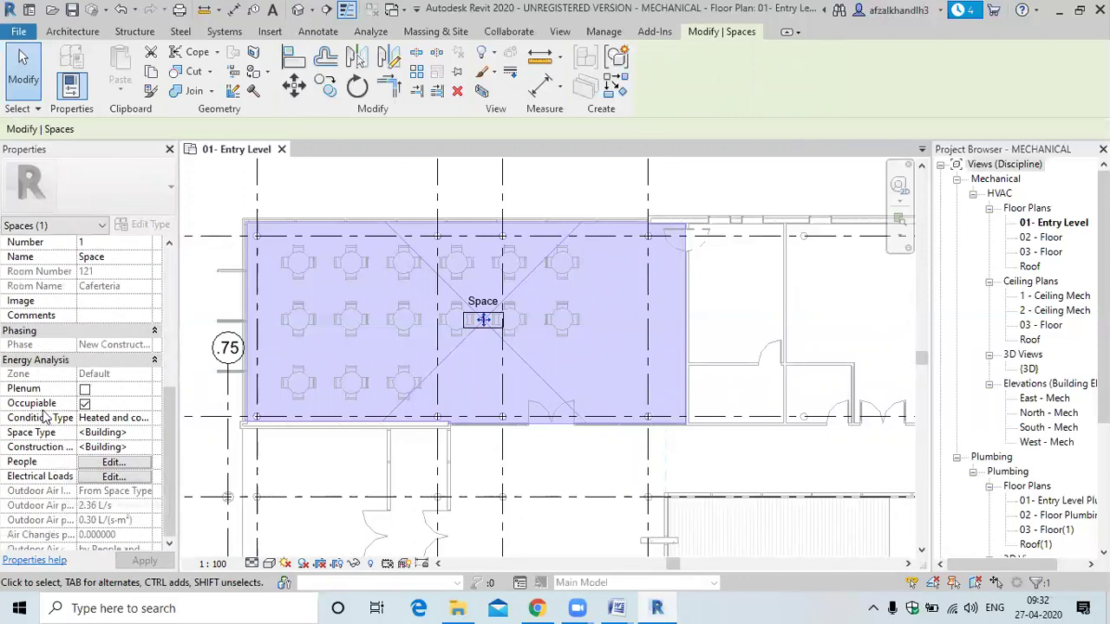
pyautogui.scroll(-2, 43, 408)
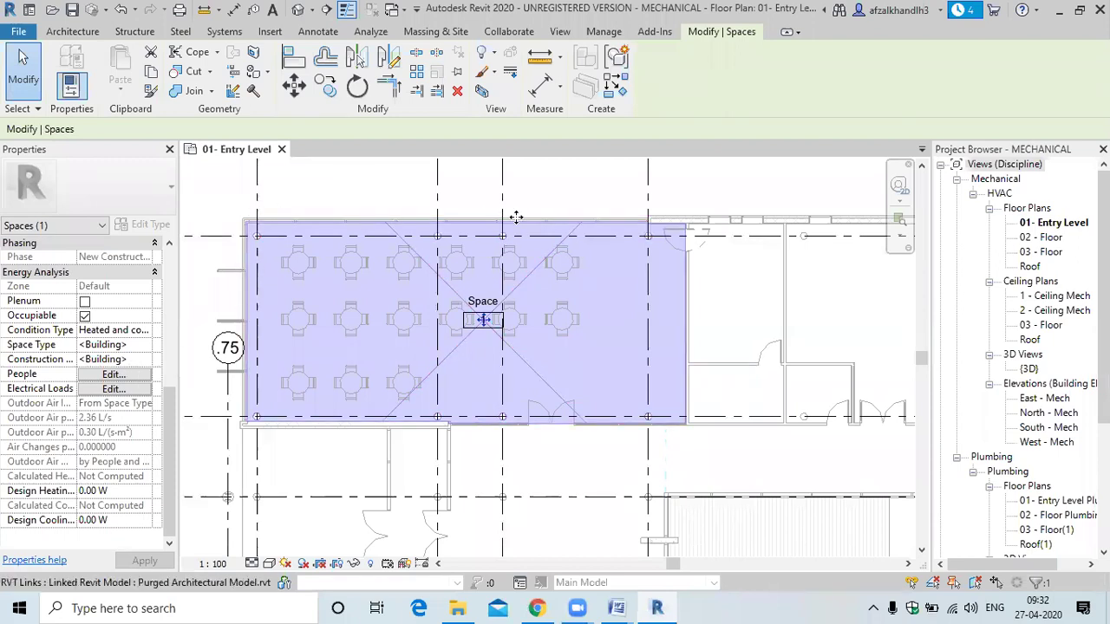
pyautogui.click(367, 187)
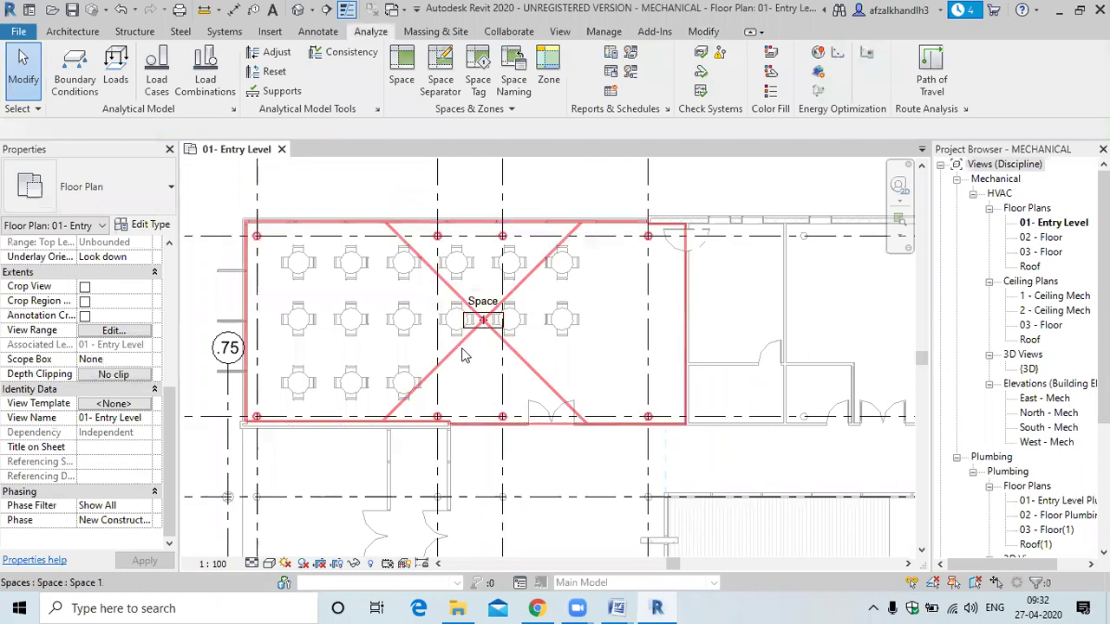
# Step: Undo the placement of the space in the dining room
pyautogui.click(462, 356)
pyautogui.click(401, 184)
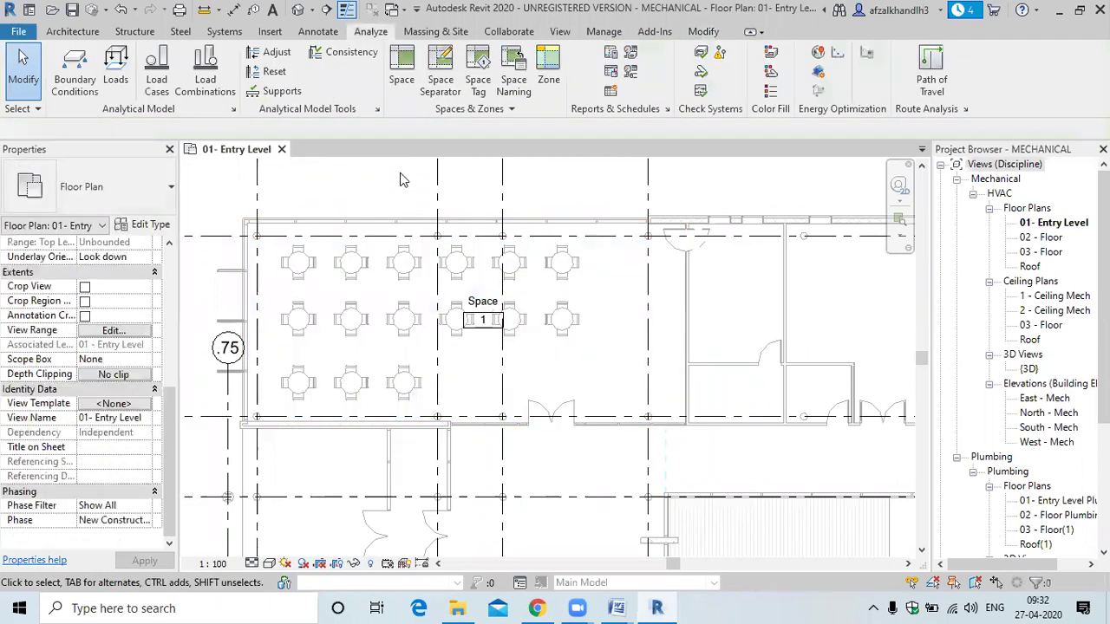
pyautogui.hotkey('ctrl', 'z')
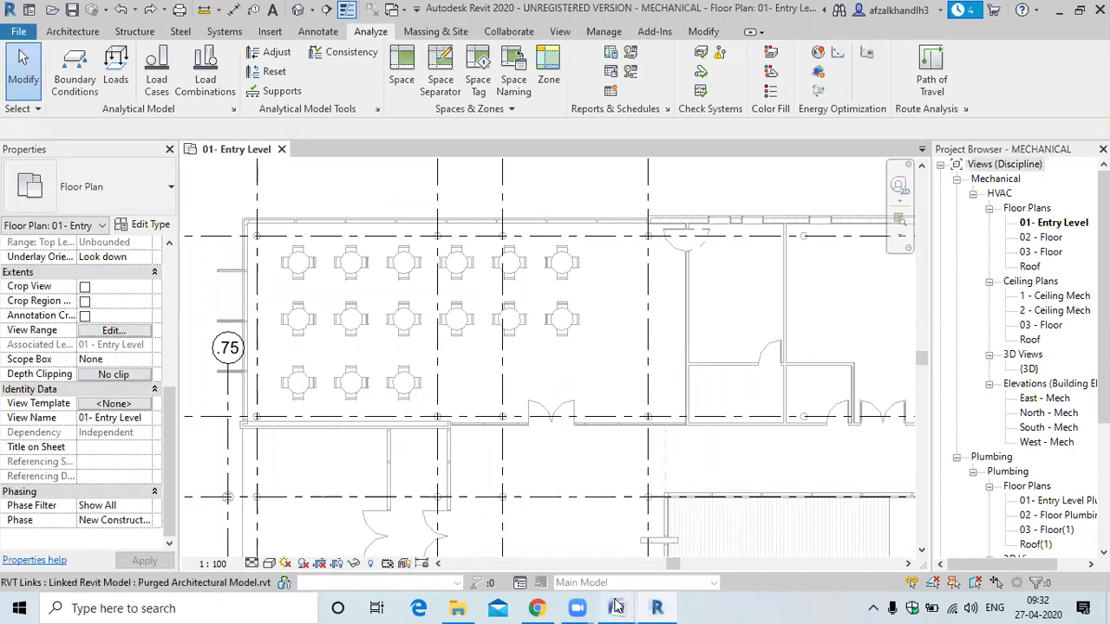
# Step: Switch to the REVIT MEP NOTES document in Word and read the Spaces section and its note comparing rooms with spaces
pyautogui.moveTo(617, 606)
pyautogui.click(720, 486)
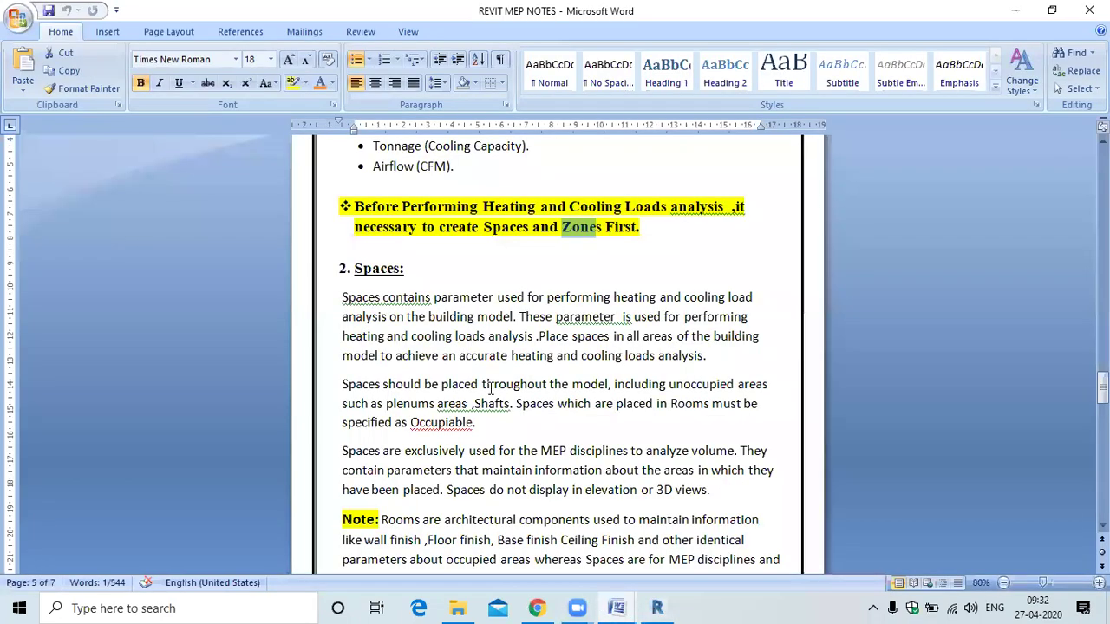
pyautogui.scroll(-2, 469, 380)
pyautogui.scroll(-1, 445, 406)
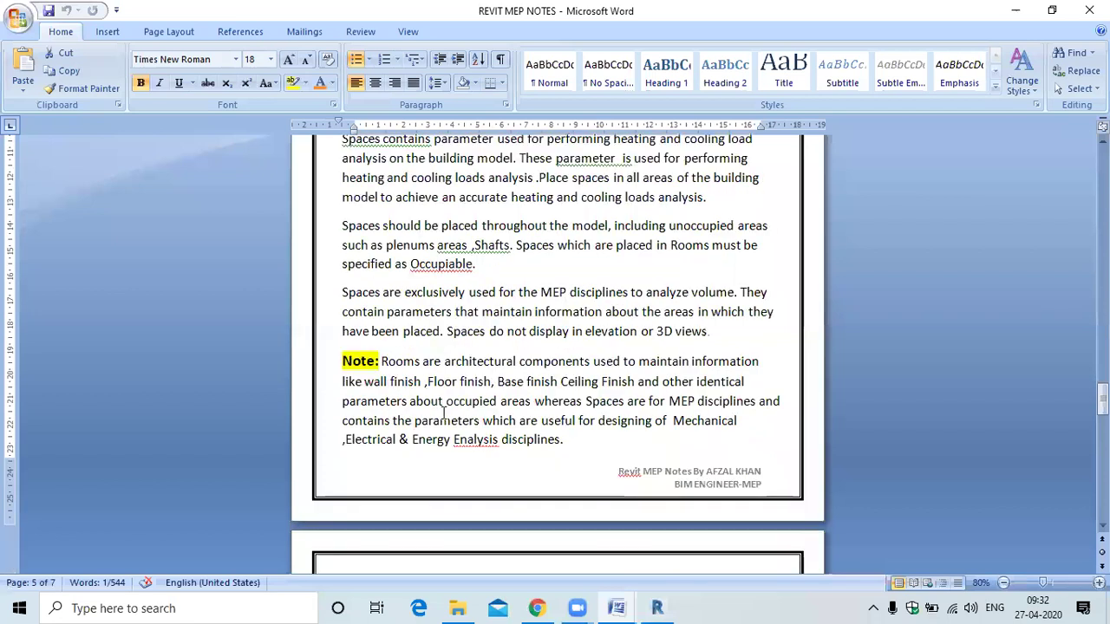
pyautogui.scroll(-1, 576, 369)
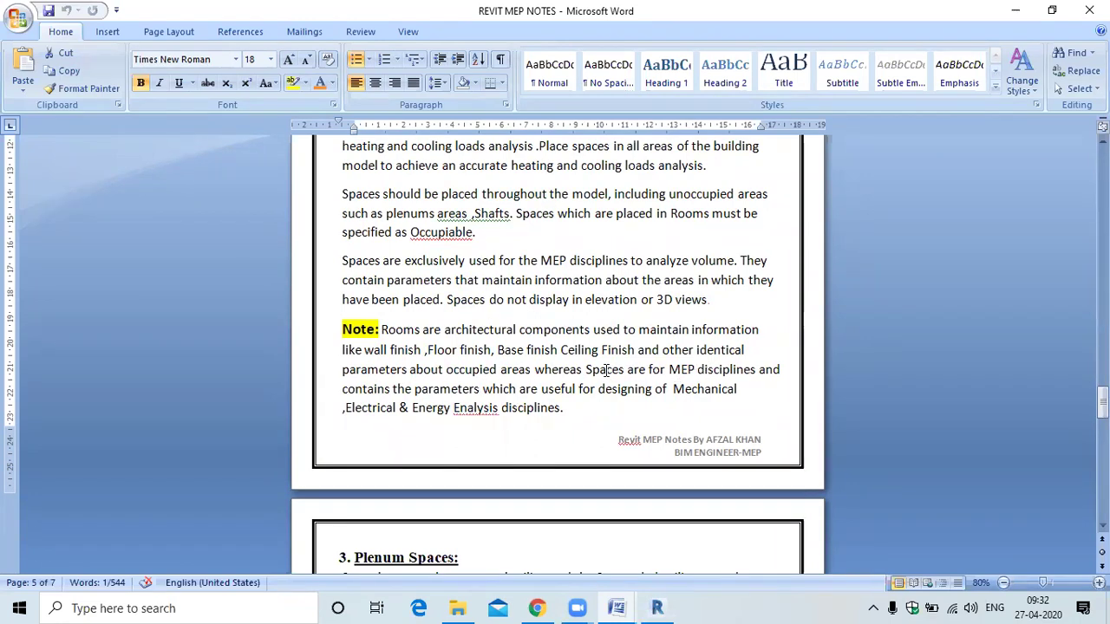
pyautogui.moveTo(587, 370); pyautogui.dragTo(754, 370)
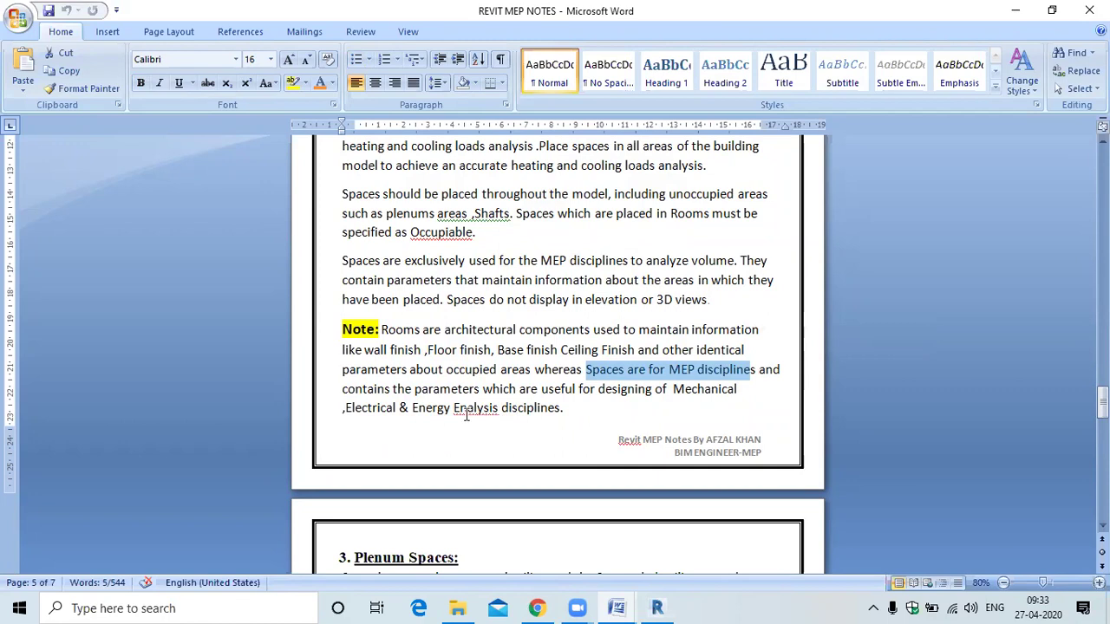
pyautogui.scroll(2, 398, 364)
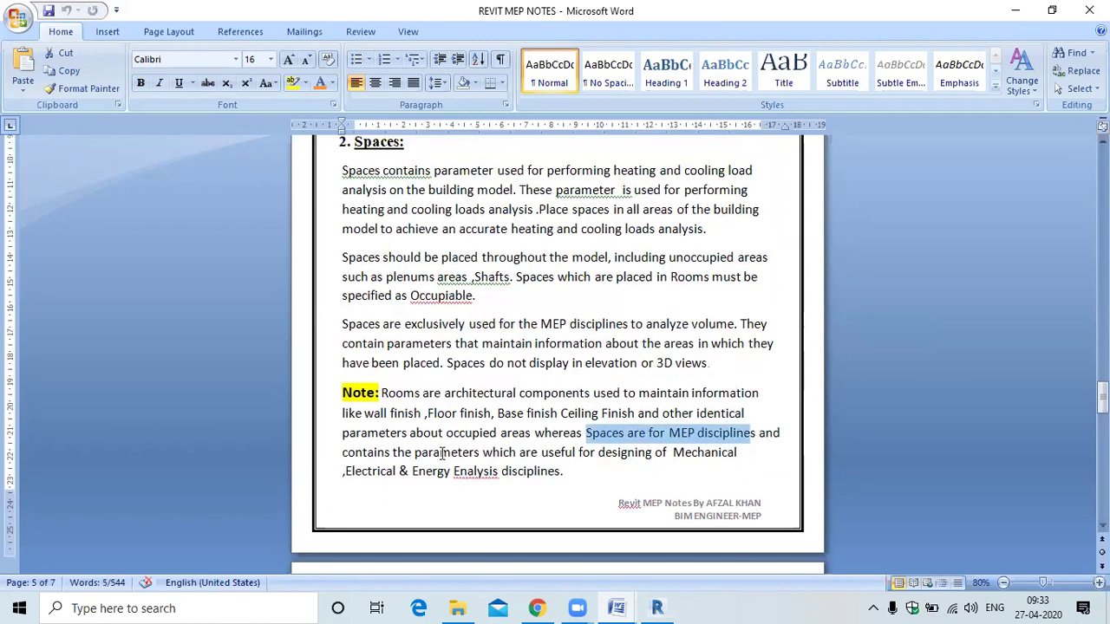
# Step: Switch to the Daily Topics Update document in Word and review the heating and cooling load analysis topics
pyautogui.click(657, 607)
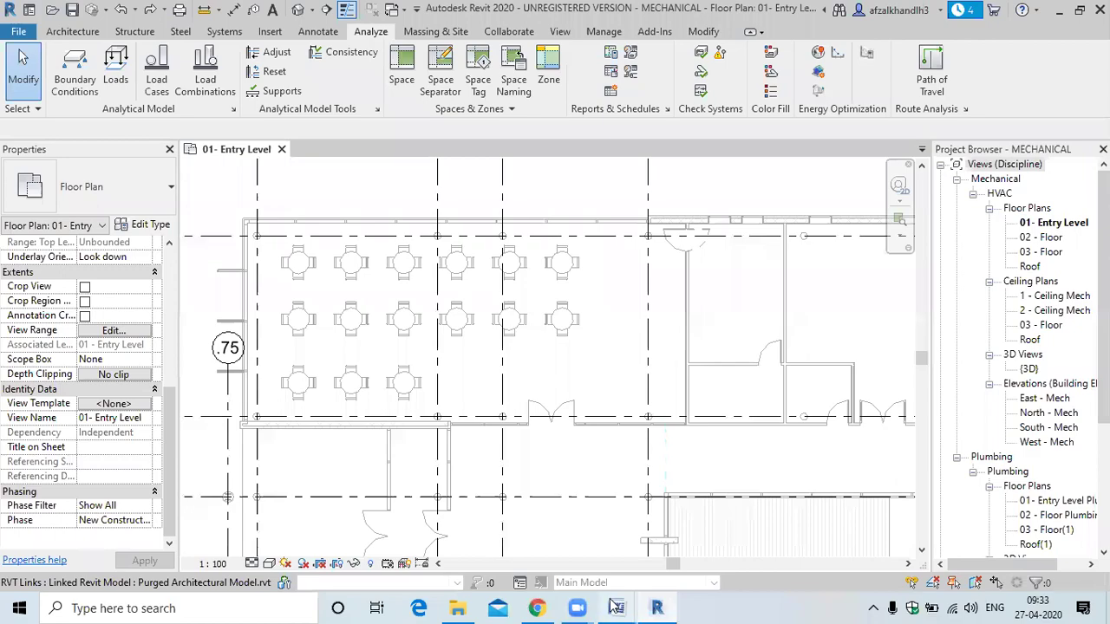
pyautogui.moveTo(617, 607)
pyautogui.click(523, 576)
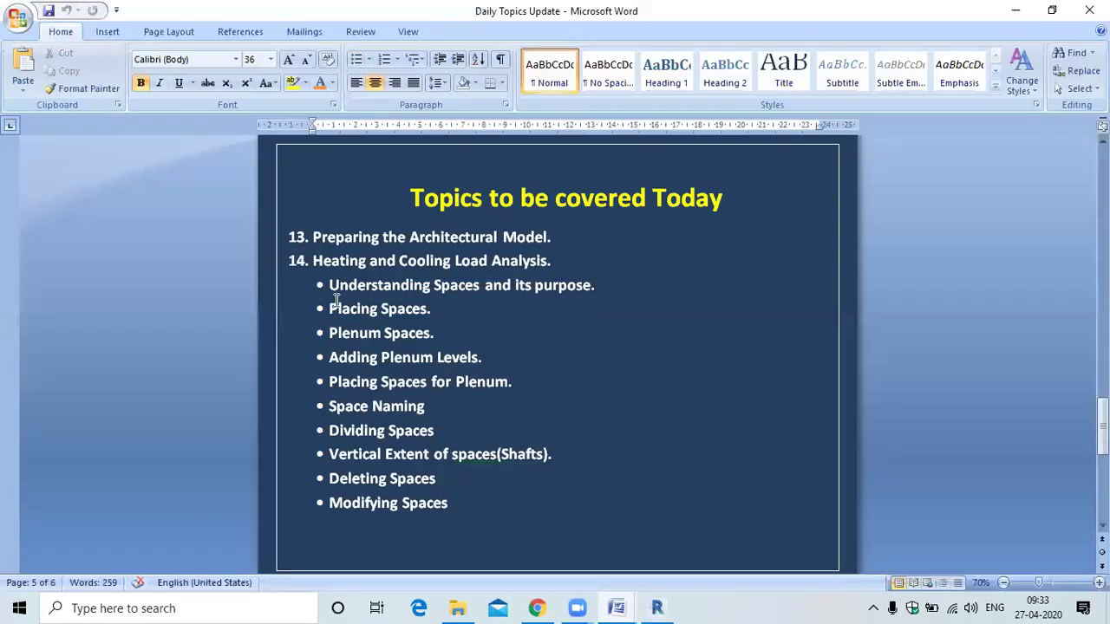
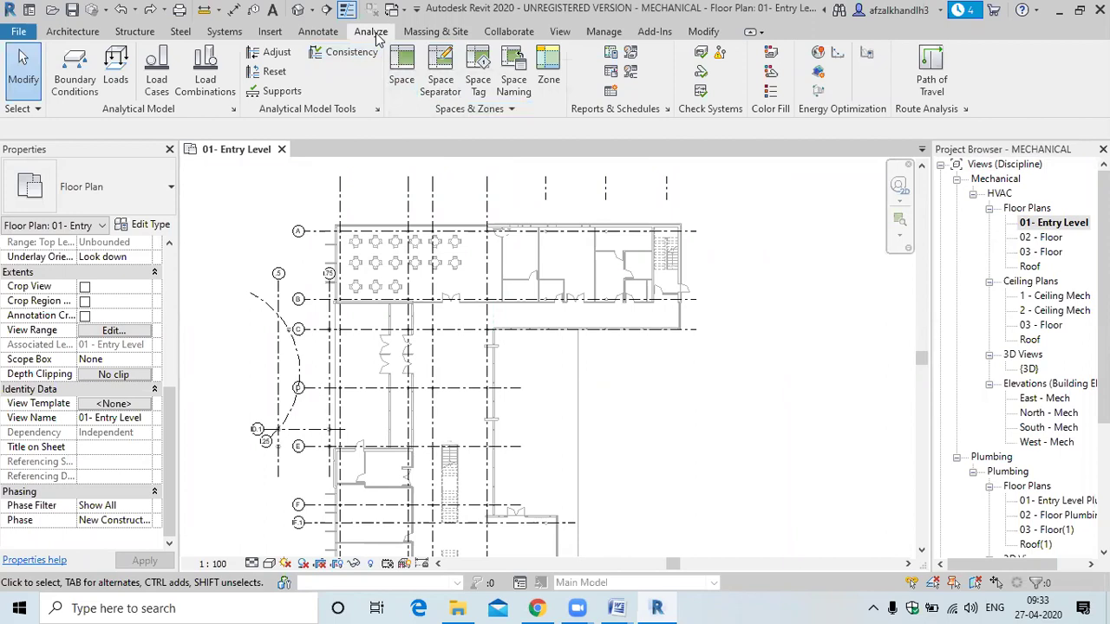
# Step: Place tagged spaces with upper limit 02 - Floor and a 0 offset in the dining room and three rooms beside it between grids A and B
pyautogui.click(402, 91)
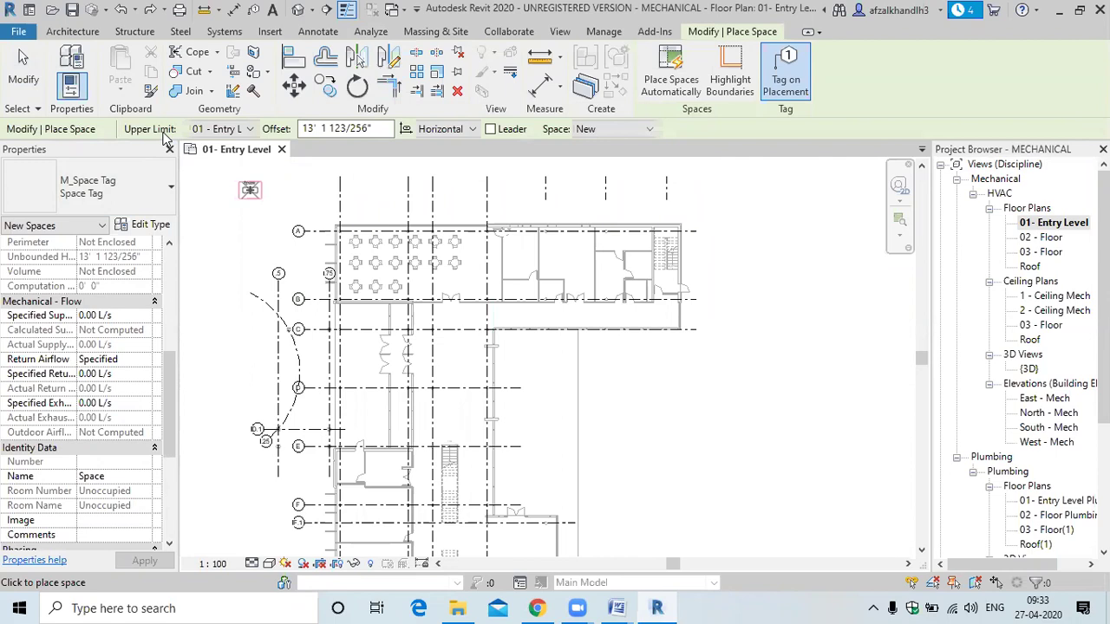
pyautogui.click(212, 132)
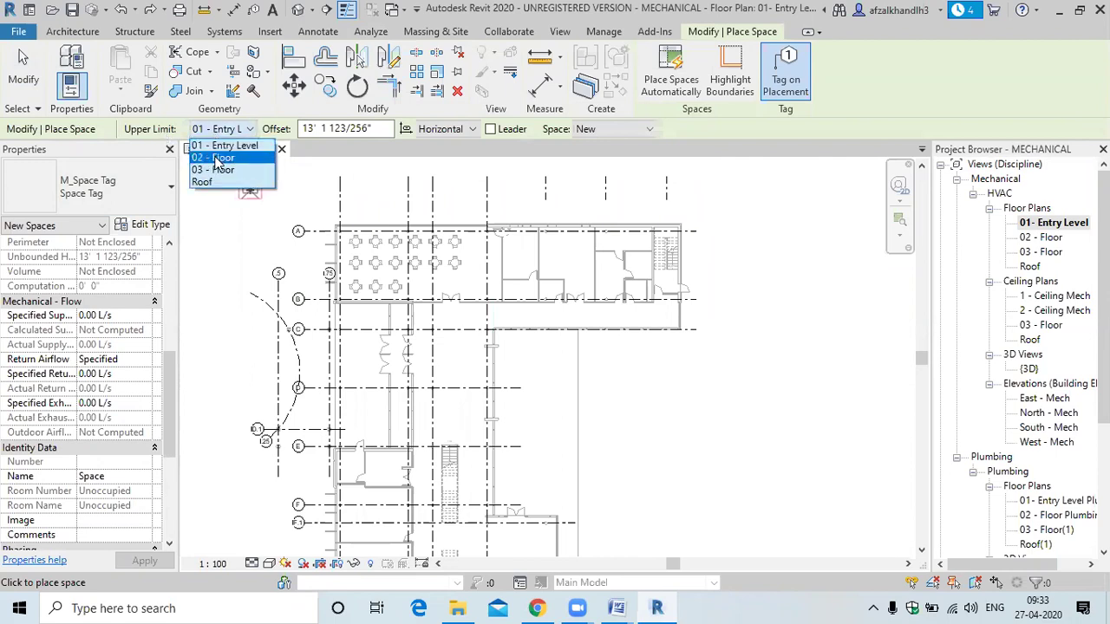
pyautogui.click(218, 158)
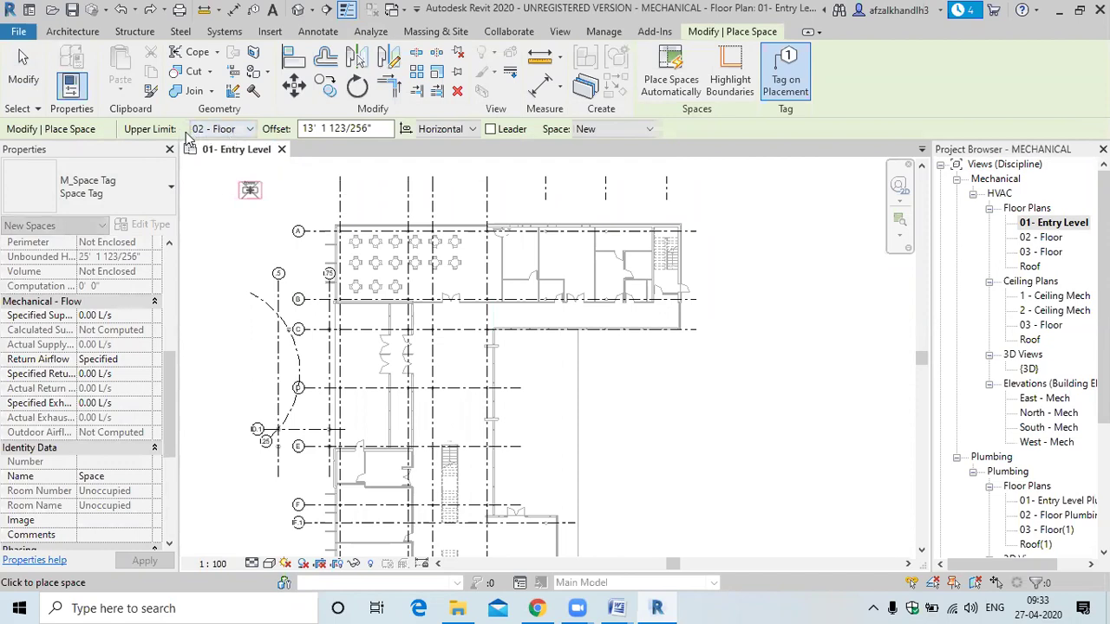
pyautogui.click(383, 129)
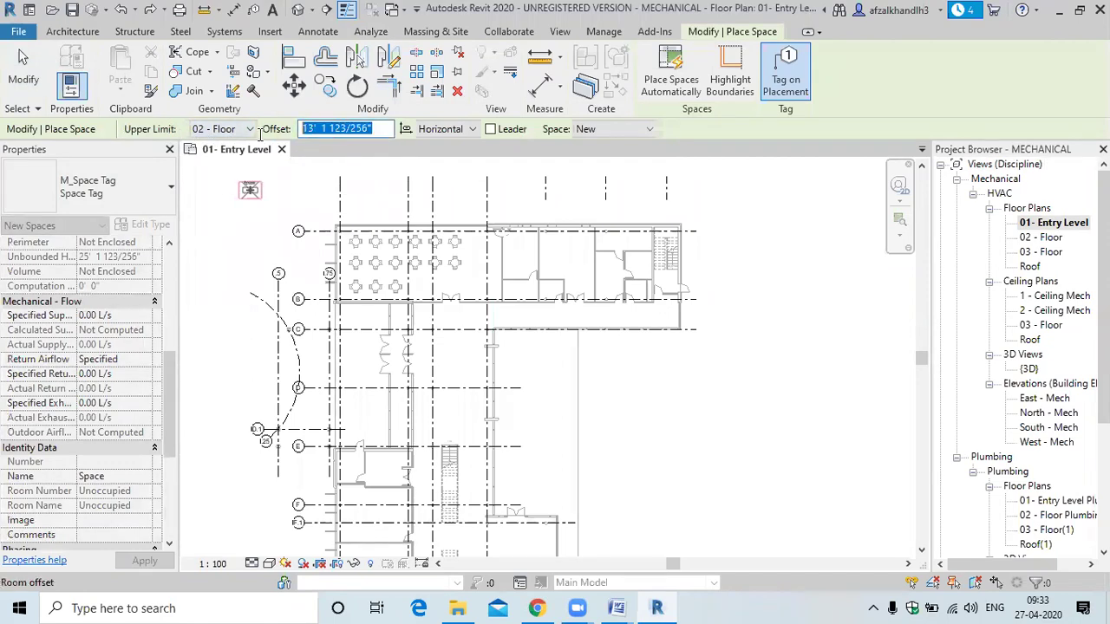
pyautogui.write('0')
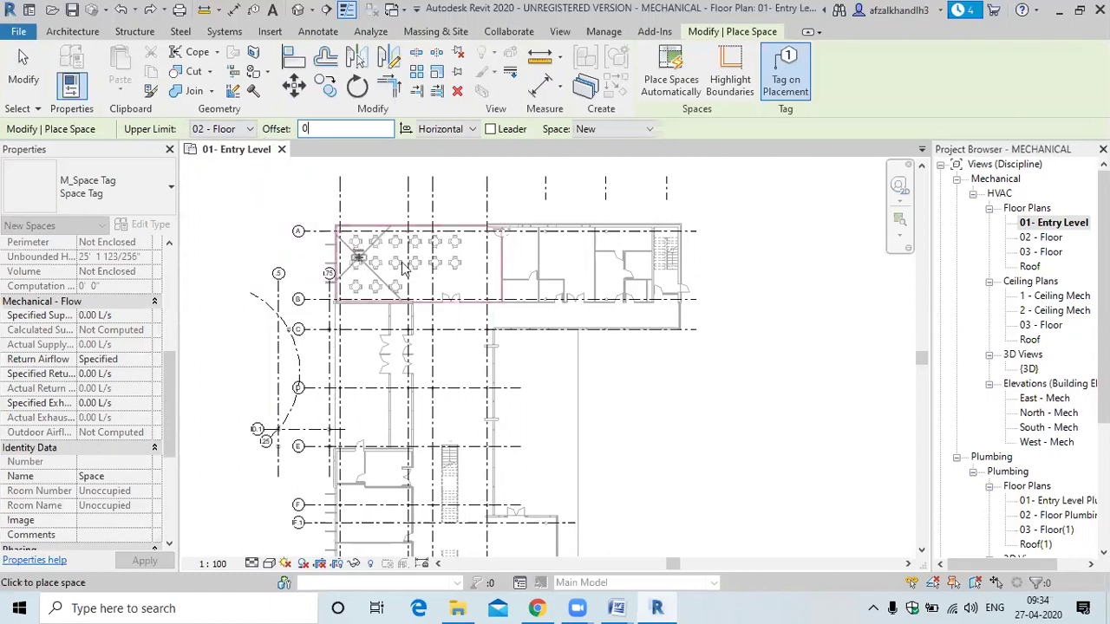
pyautogui.scroll(2, 412, 266)
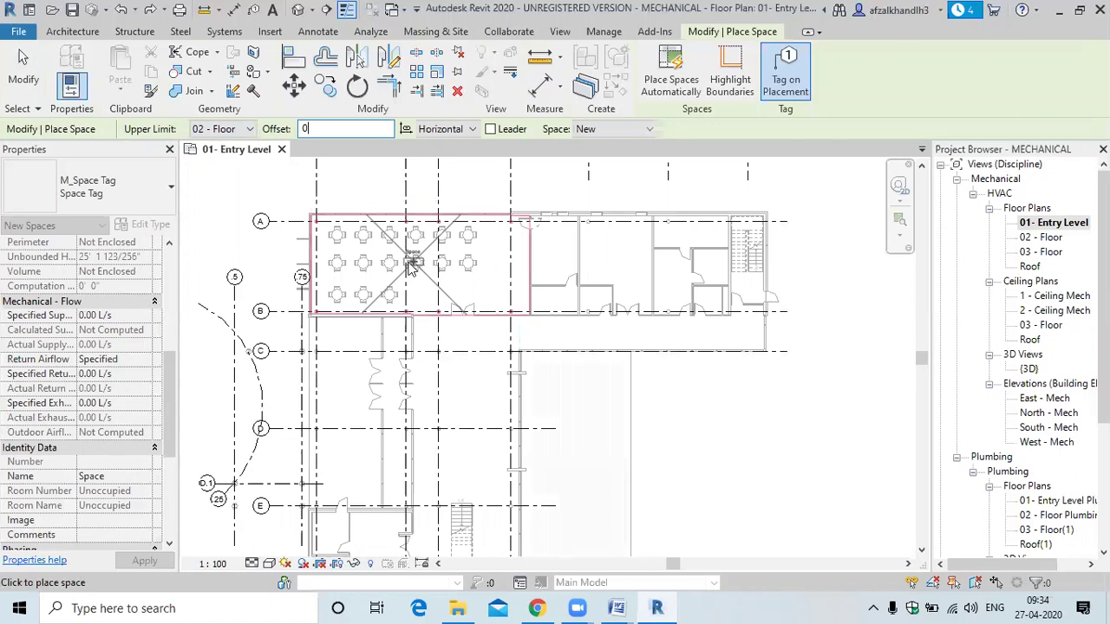
pyautogui.scroll(1, 413, 267)
pyautogui.click(434, 270)
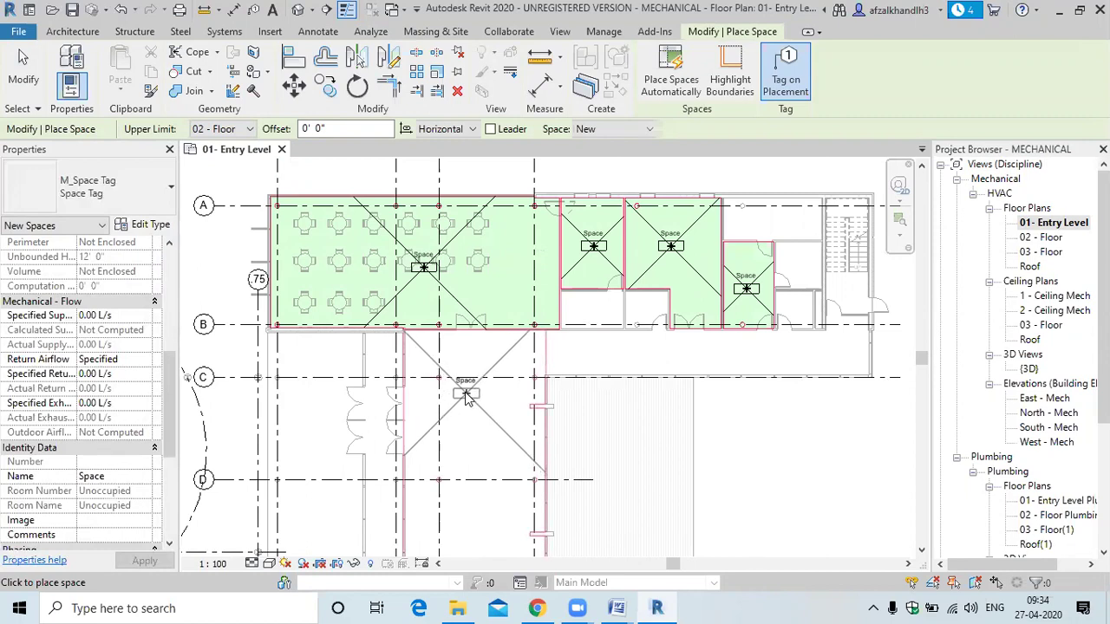
pyautogui.press('Escape')
pyautogui.press('Escape')
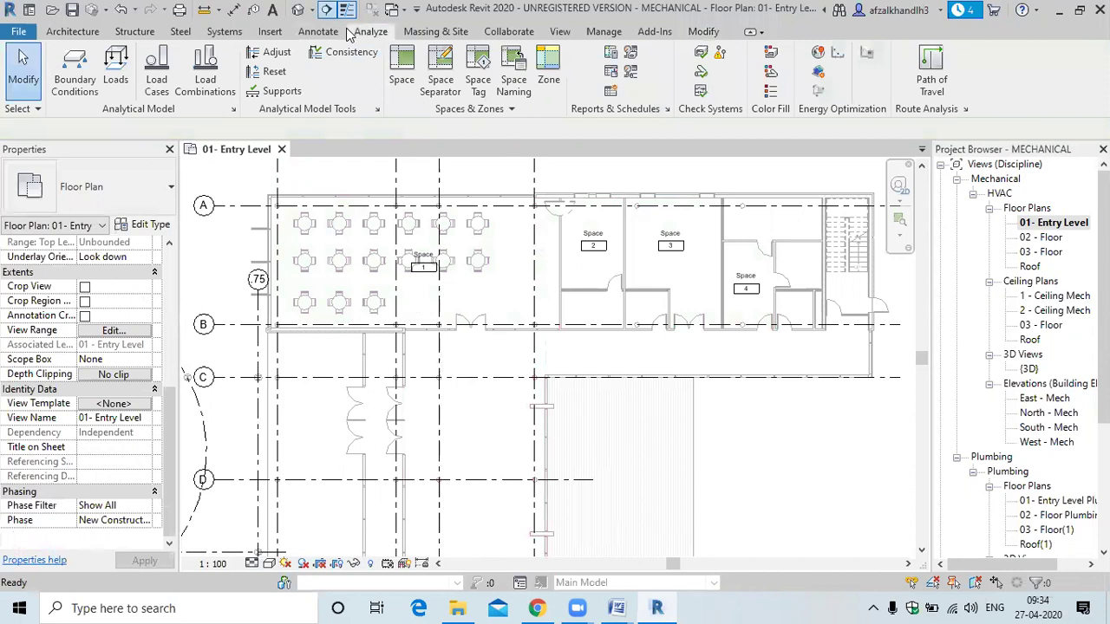
# Step: Cut a horizontal building section through the dining room just above grid B and open its section view
pyautogui.click(326, 9)
pyautogui.click(238, 303)
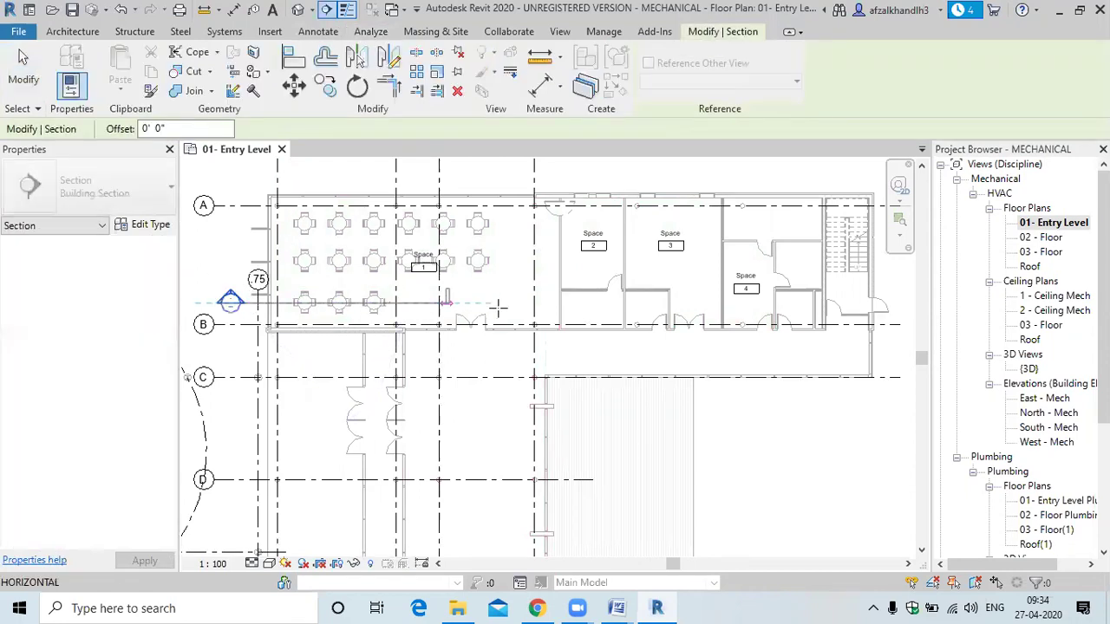
pyautogui.click(579, 303)
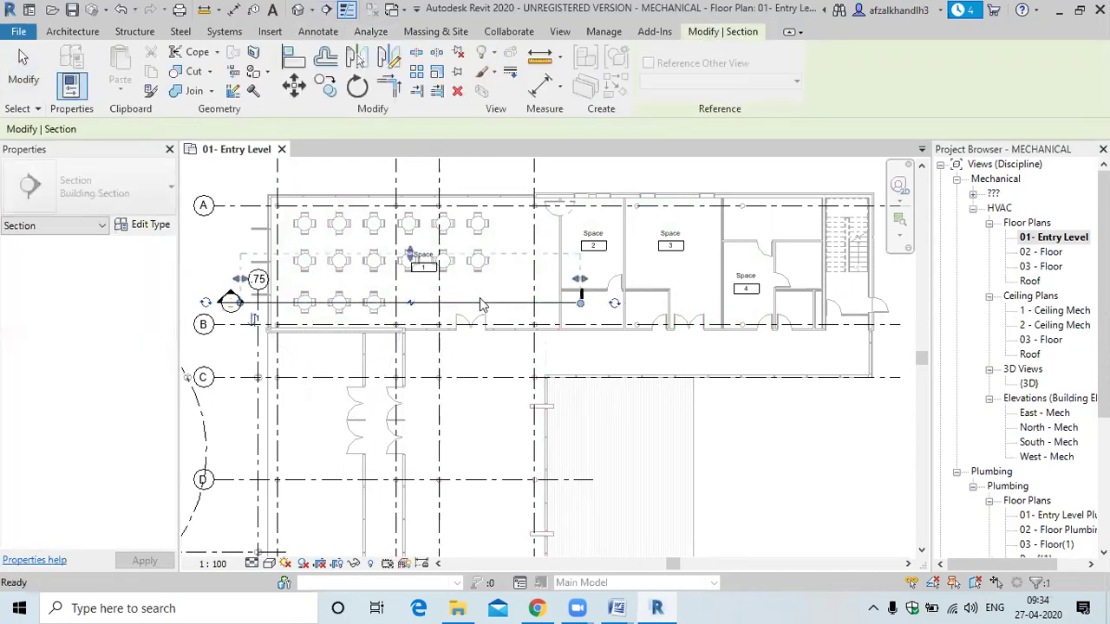
pyautogui.press('Escape')
pyautogui.click(451, 304)
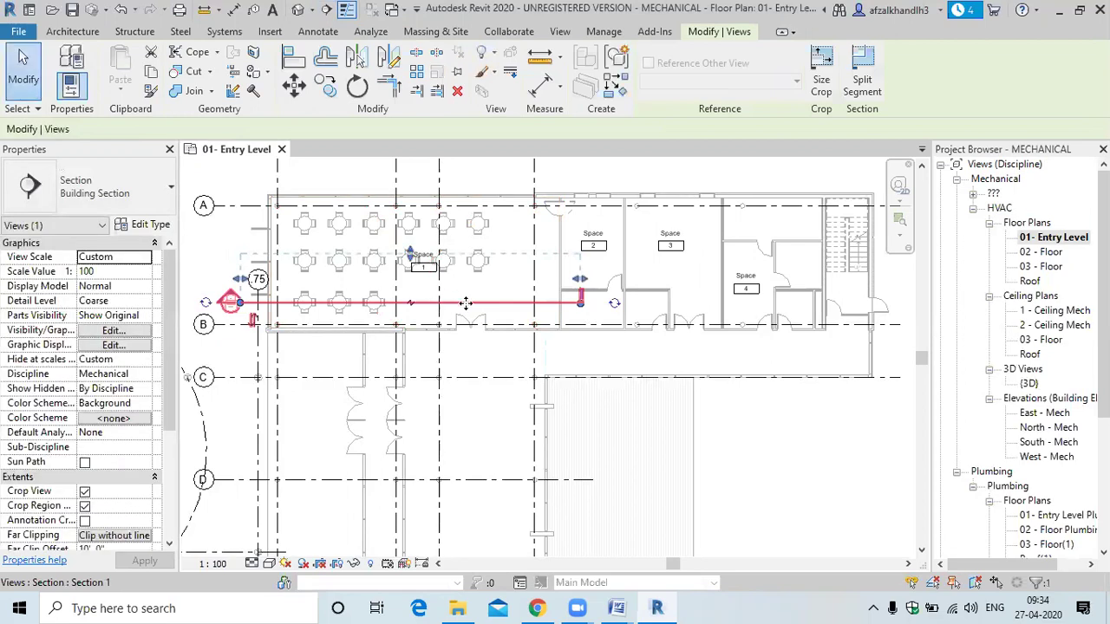
pyautogui.rightClick(469, 310)
pyautogui.click(505, 264)
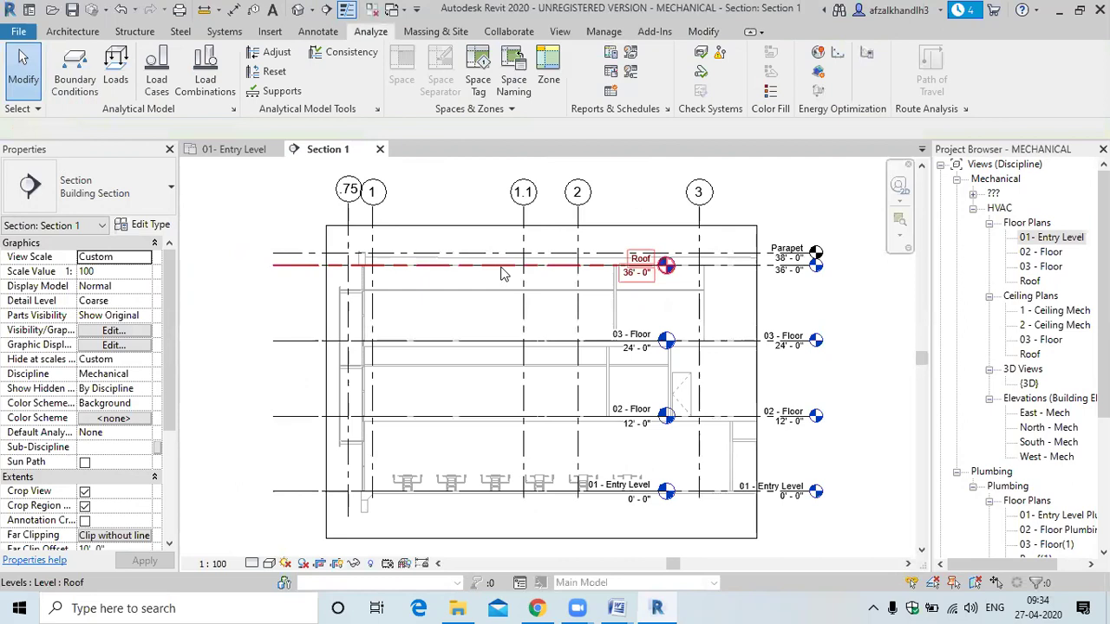
# Step: Tile the section view and the 01- Entry Level plan side by side, with the building's full height in view
pyautogui.press('w')
pyautogui.press('t')
pyautogui.scroll(-3, 495, 324)
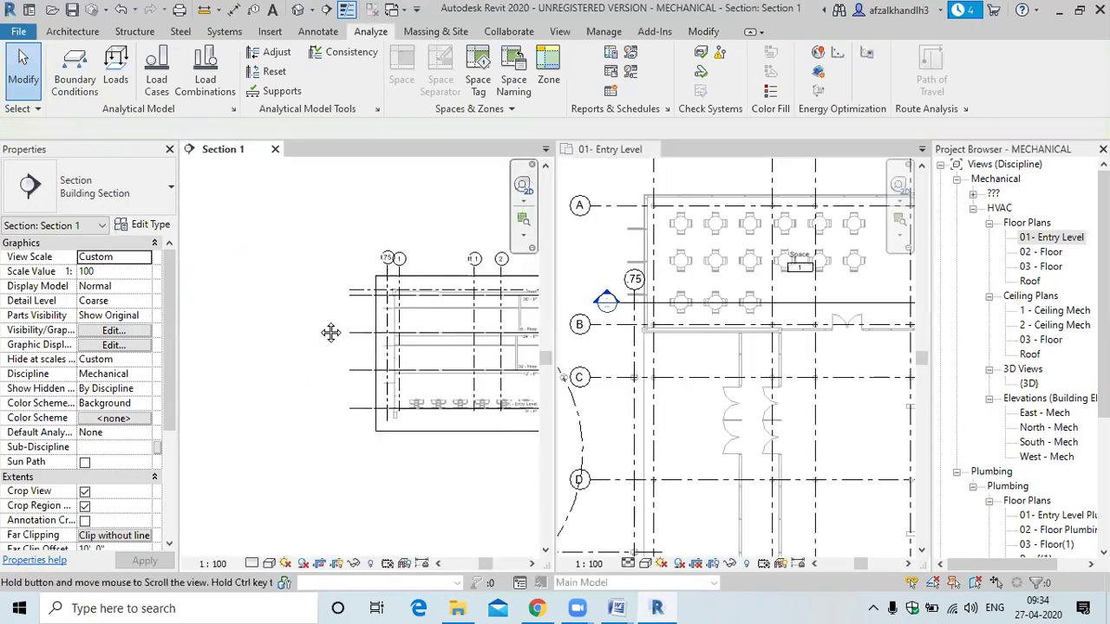
pyautogui.scroll(-2, 707, 399)
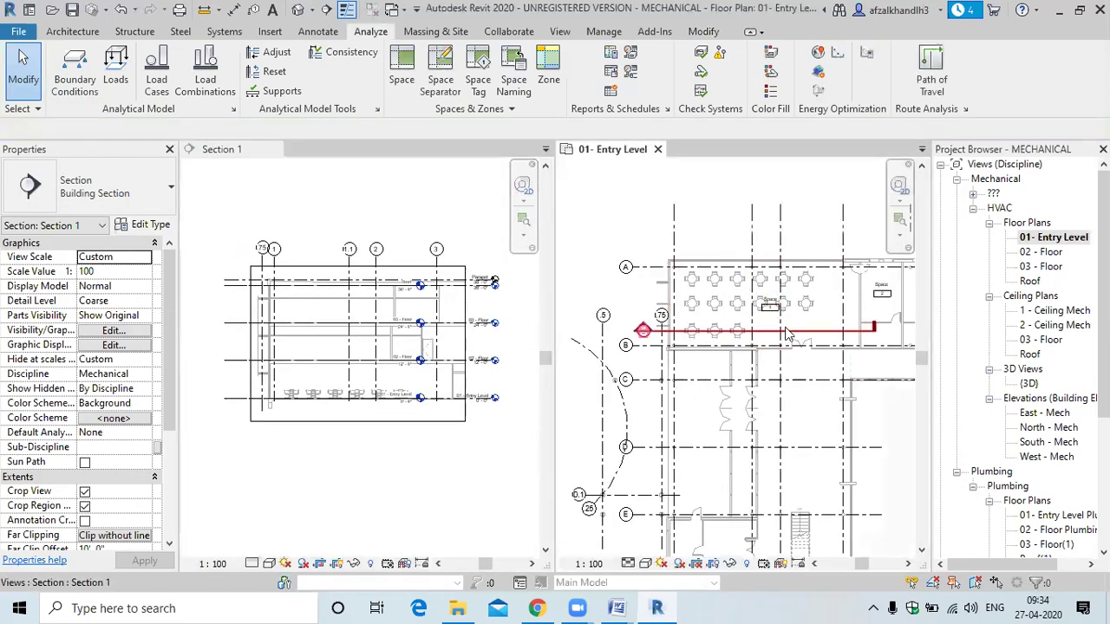
# Step: Select the dining room space in the plan and examine its vertical extent against the floor levels in the section
pyautogui.scroll(2, 786, 326)
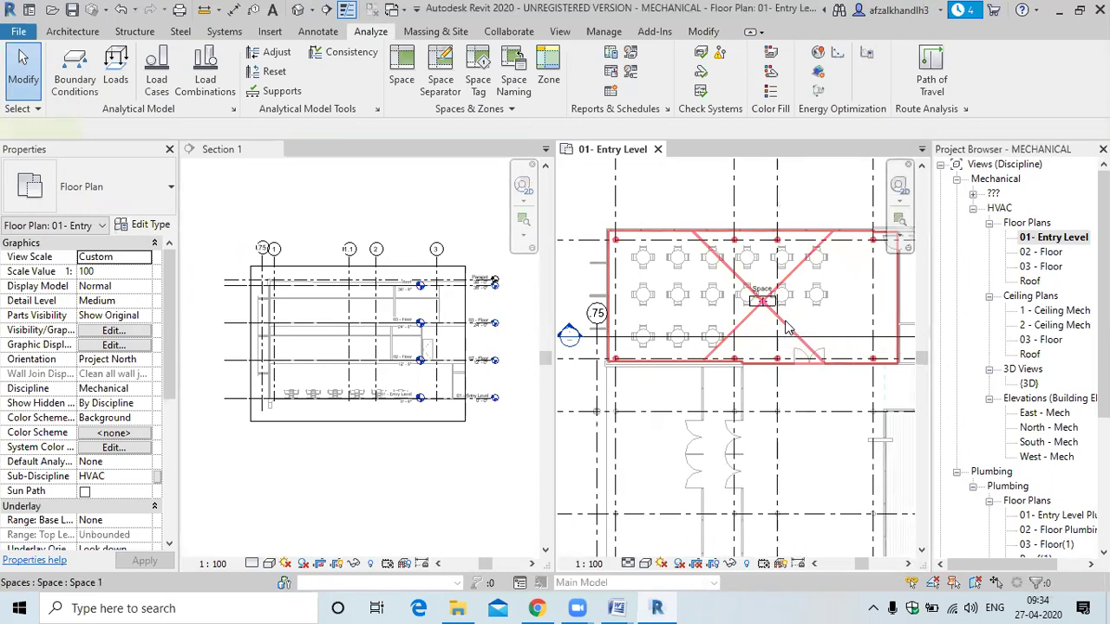
pyautogui.click(787, 326)
pyautogui.scroll(3, 421, 397)
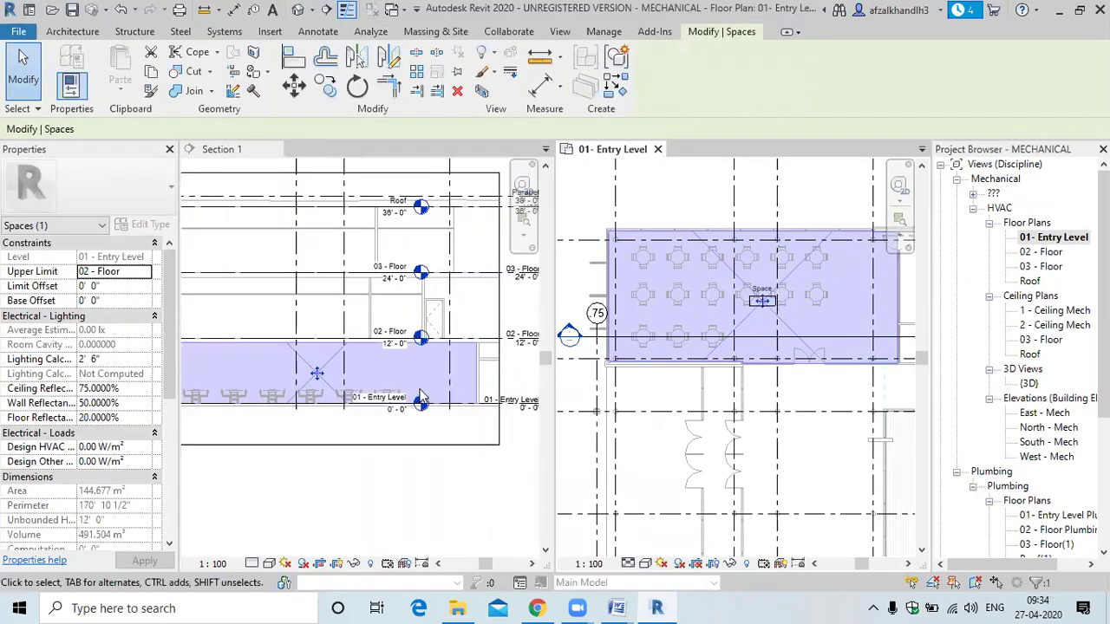
pyautogui.scroll(2, 456, 299)
pyautogui.moveTo(456, 300)
pyautogui.mouseDown(button='middle')
pyautogui.moveTo(303, 371)
pyautogui.moveTo(203, 371)
pyautogui.mouseUp(button='middle')
pyautogui.scroll(2, 378, 335)
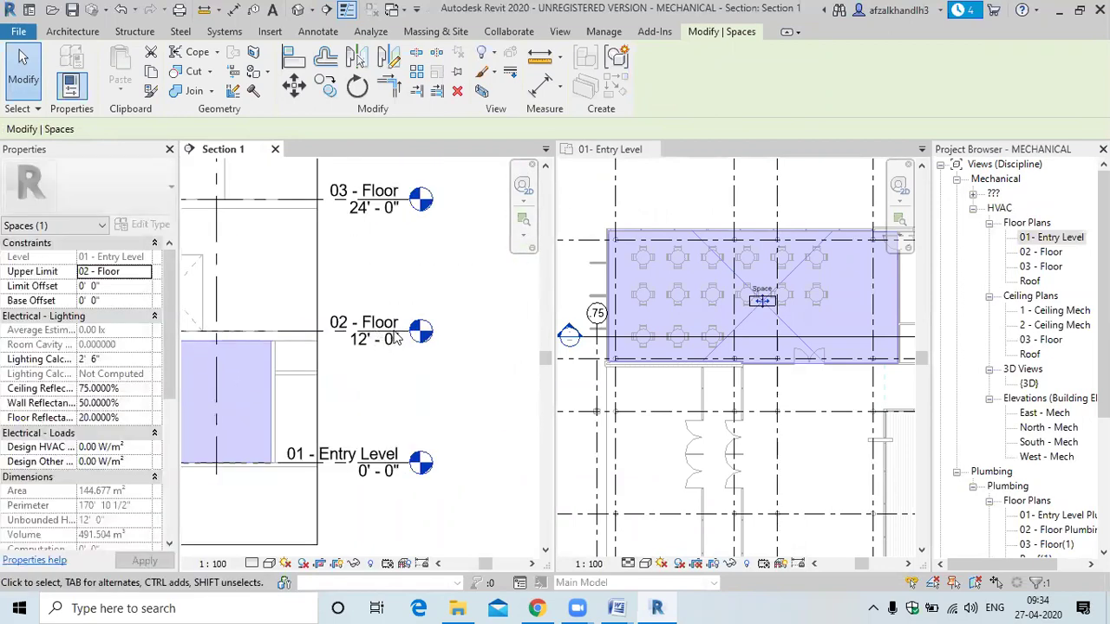
pyautogui.scroll(-2, 379, 327)
pyautogui.scroll(-2, 278, 381)
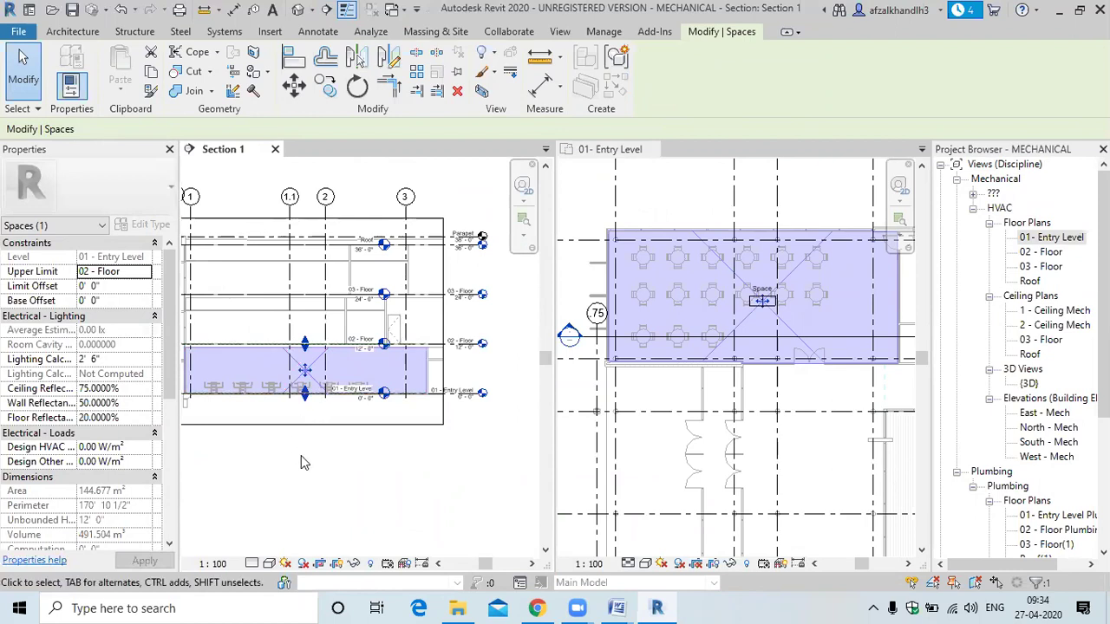
# Step: Close the section view and delete the section line from the 01- Entry Level plan
pyautogui.press('Escape')
pyautogui.click(328, 425)
pyautogui.click(275, 149)
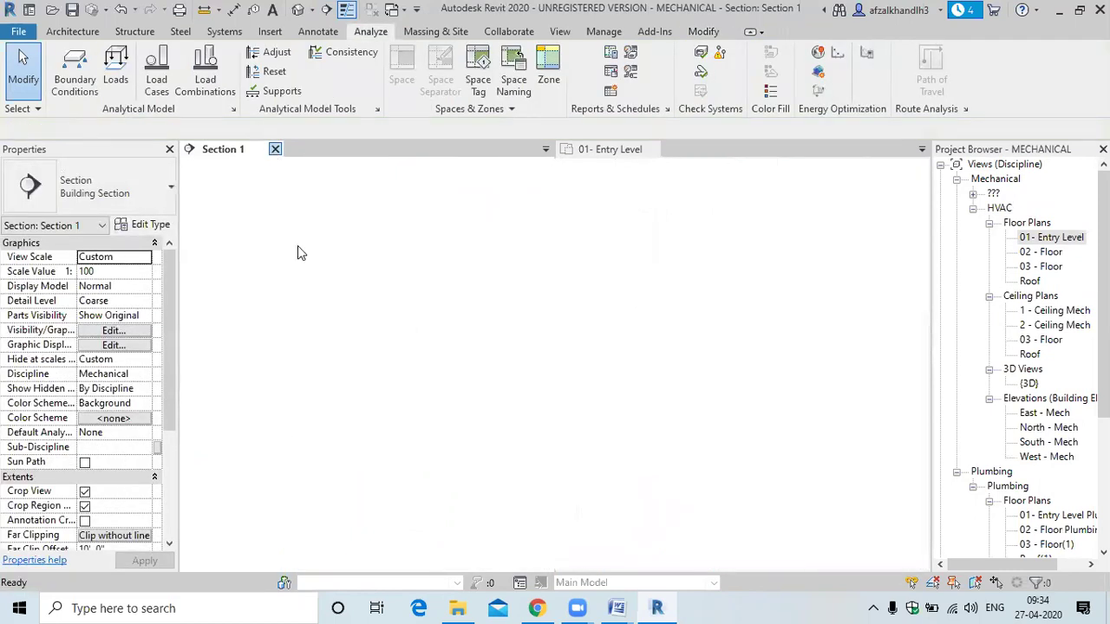
pyautogui.click(423, 342)
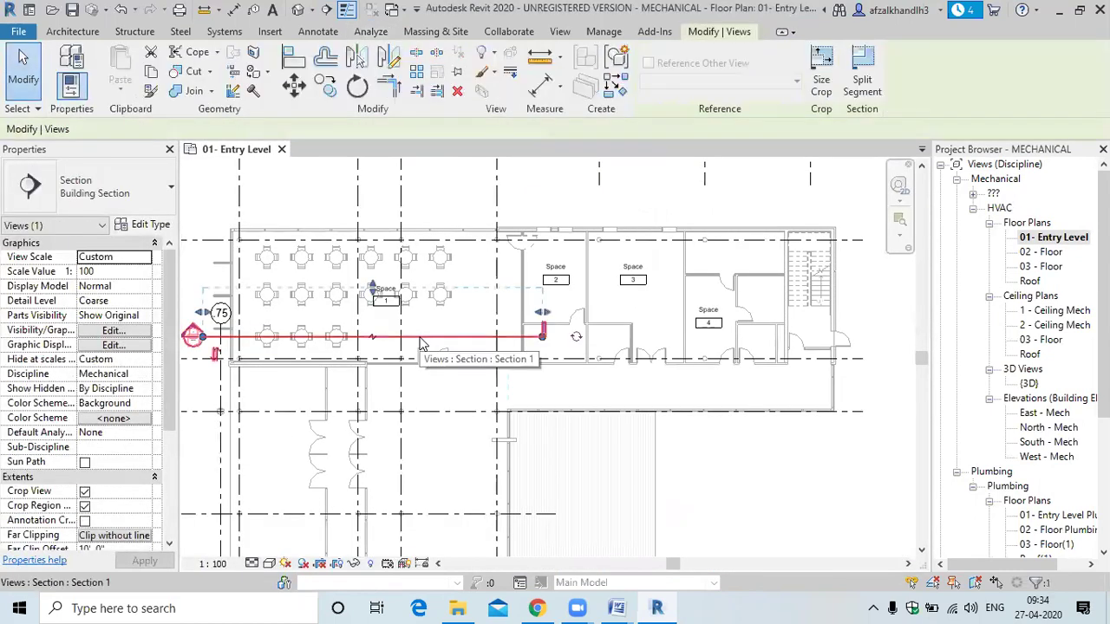
pyautogui.press('Delete')
pyautogui.press('Return')
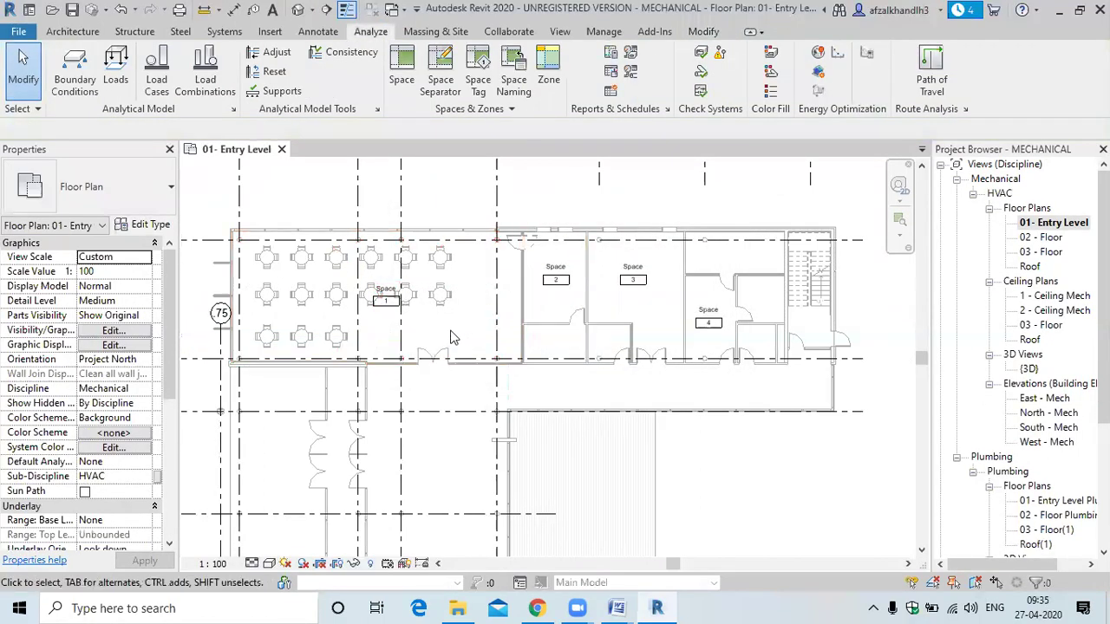
pyautogui.scroll(1, 448, 339)
pyautogui.scroll(2, 416, 335)
pyautogui.click(412, 334)
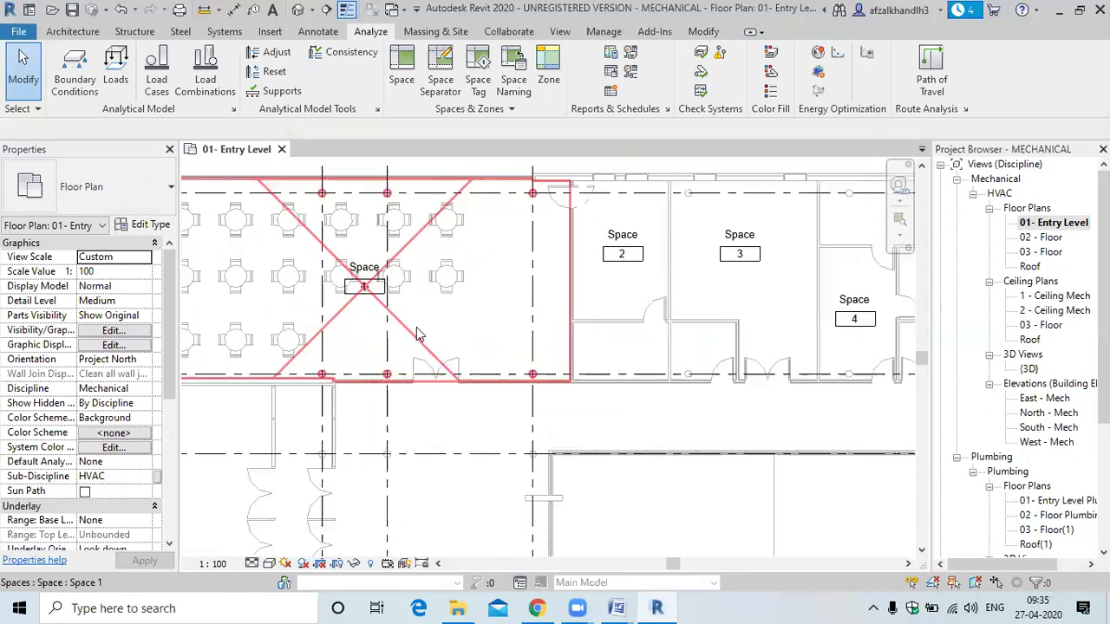
pyautogui.press('Escape')
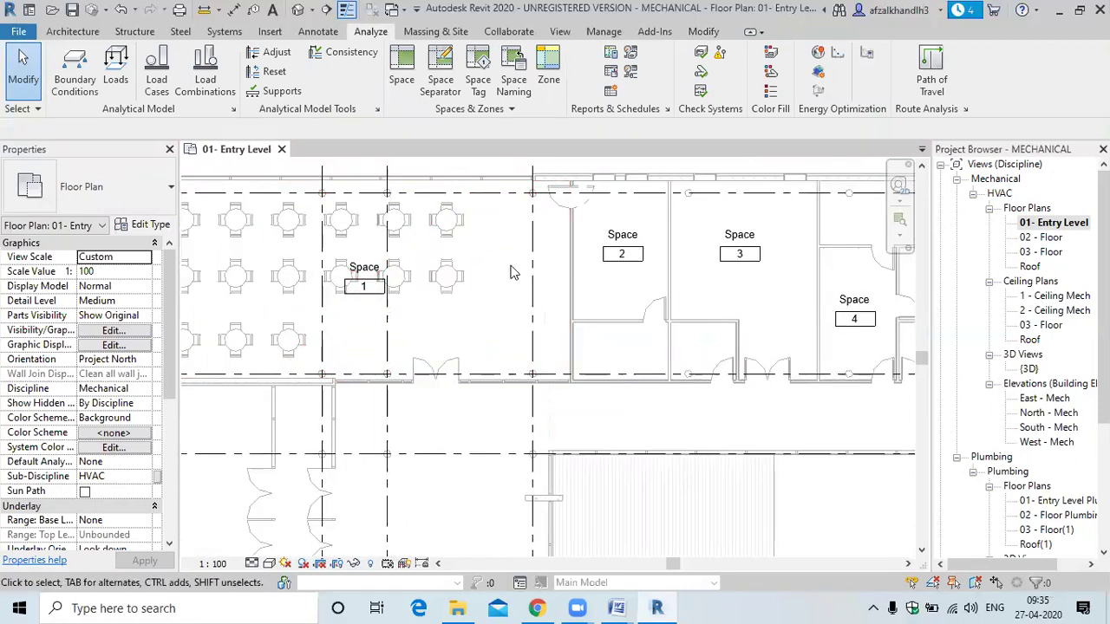
pyautogui.scroll(-3, 453, 342)
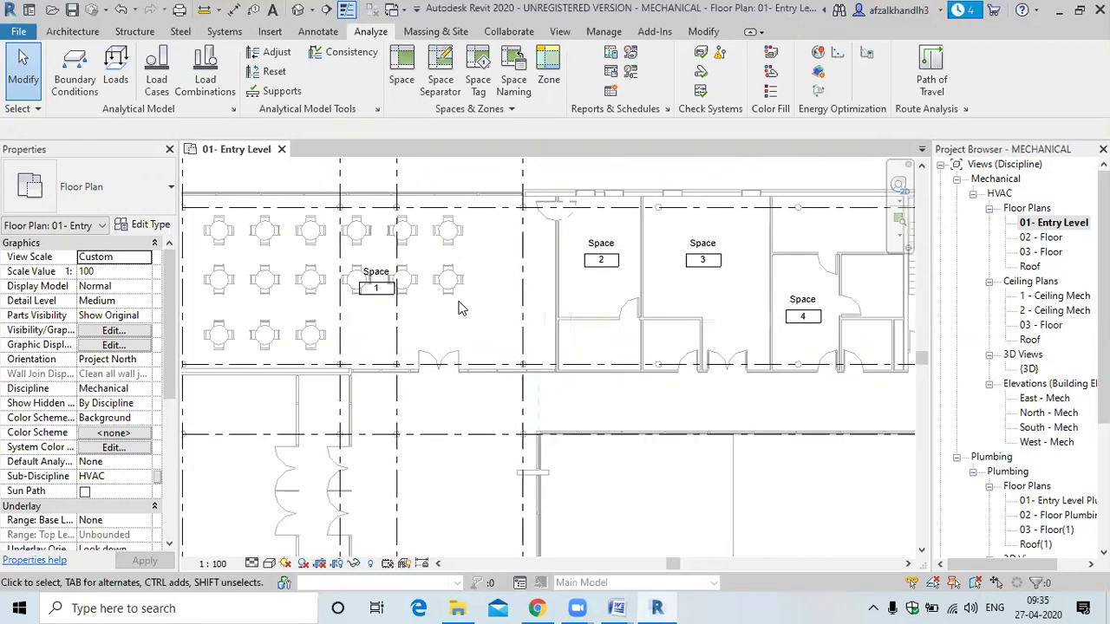
pyautogui.scroll(3, 458, 321)
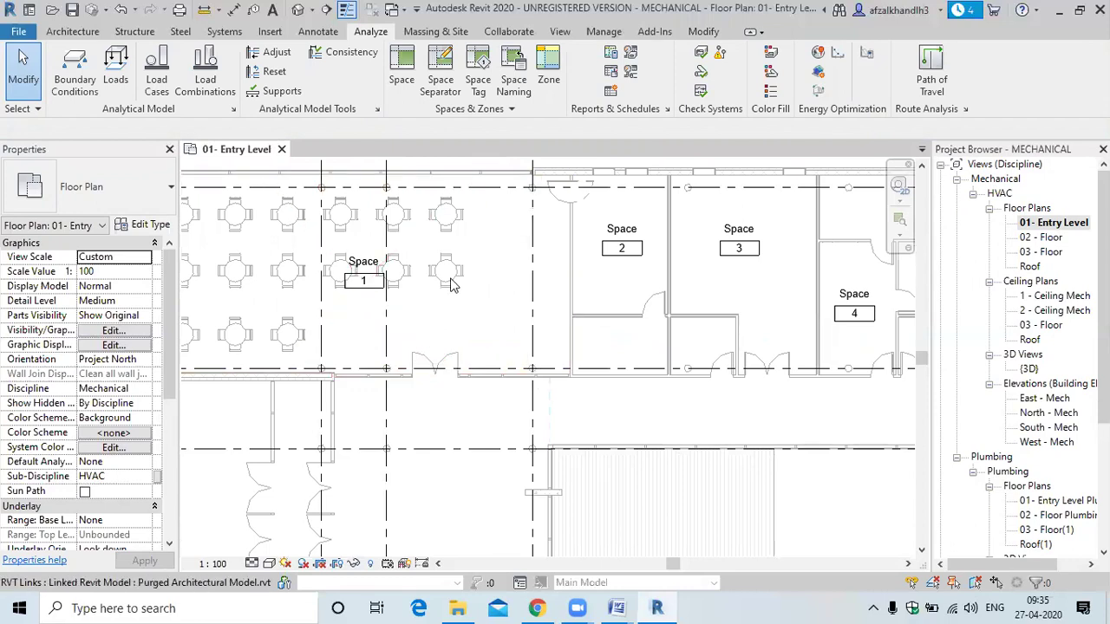
pyautogui.scroll(-3, 463, 310)
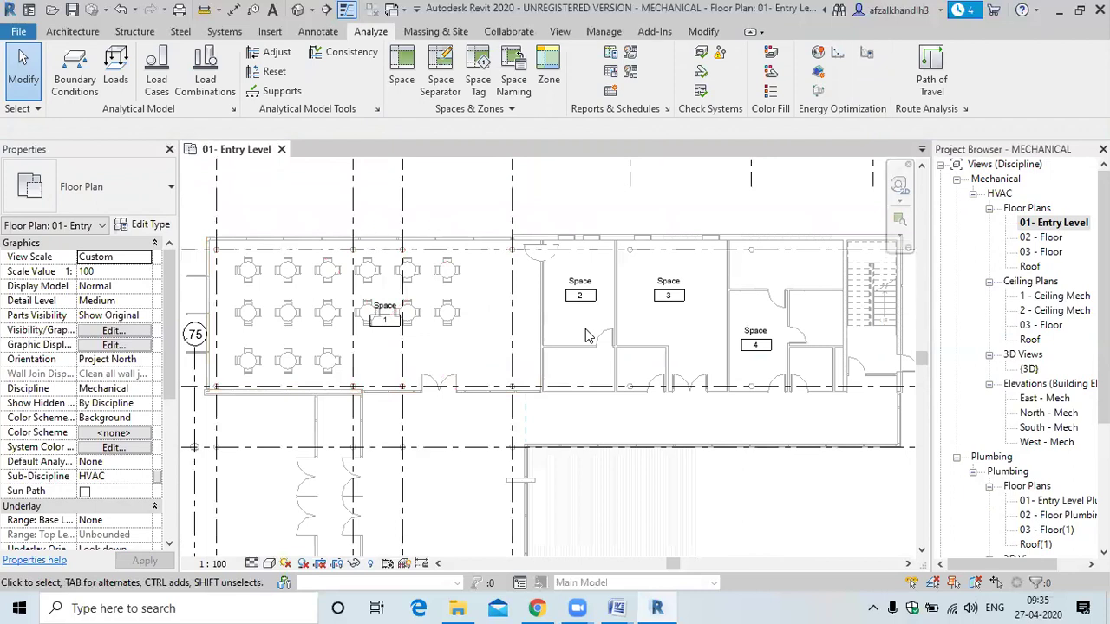
pyautogui.scroll(2, 499, 356)
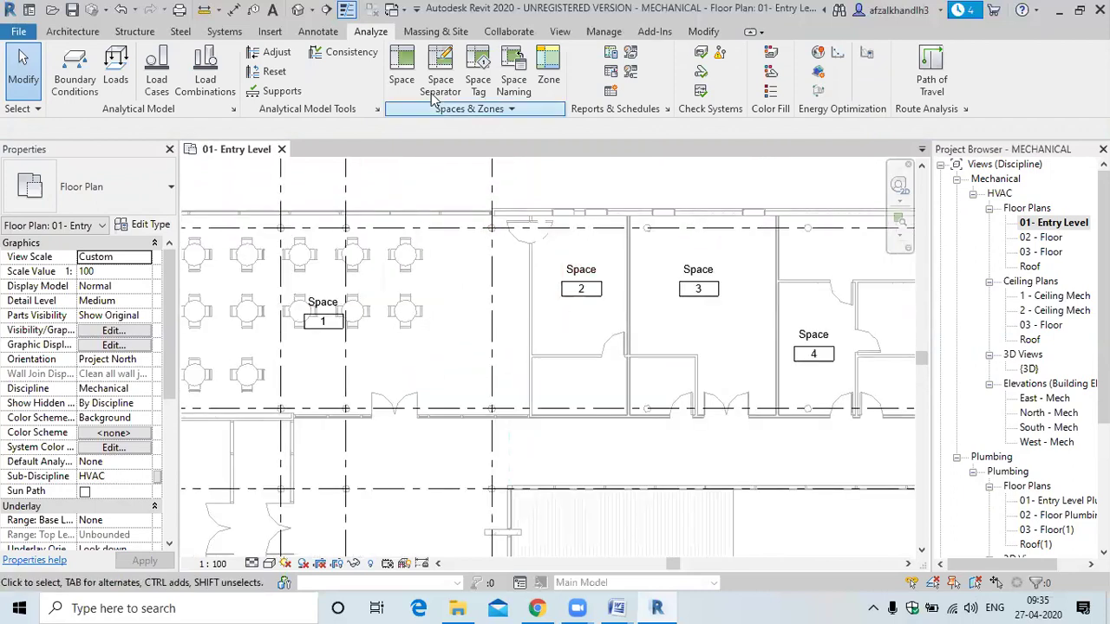
pyautogui.click(401, 68)
pyautogui.scroll(-2, 486, 407)
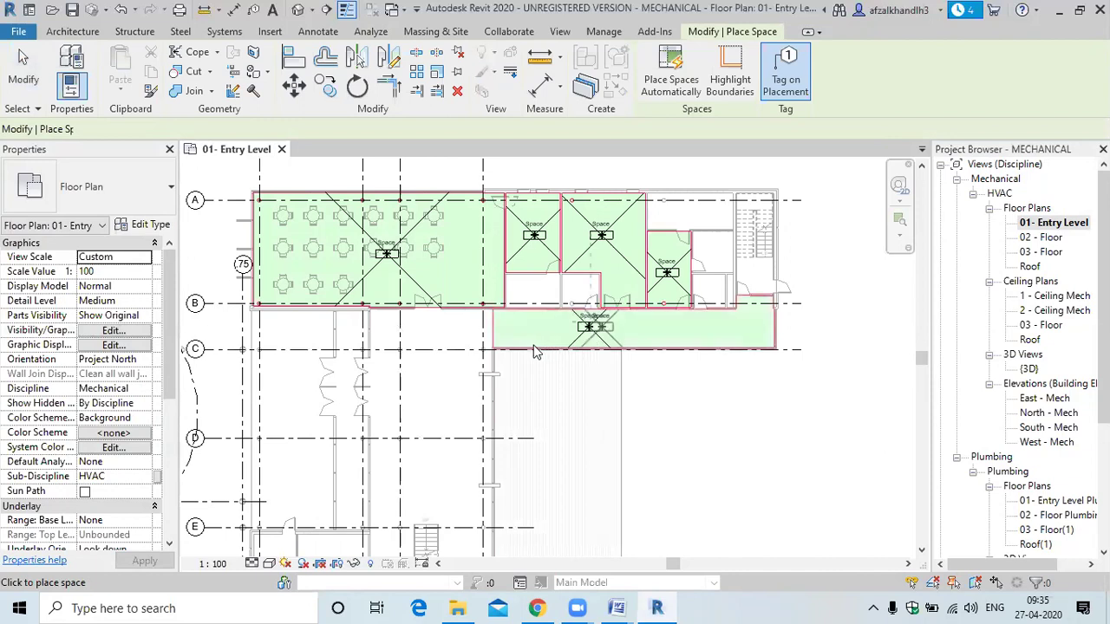
pyautogui.scroll(-2, 607, 336)
pyautogui.moveTo(525, 370); pyautogui.dragTo(487, 239, button='middle')
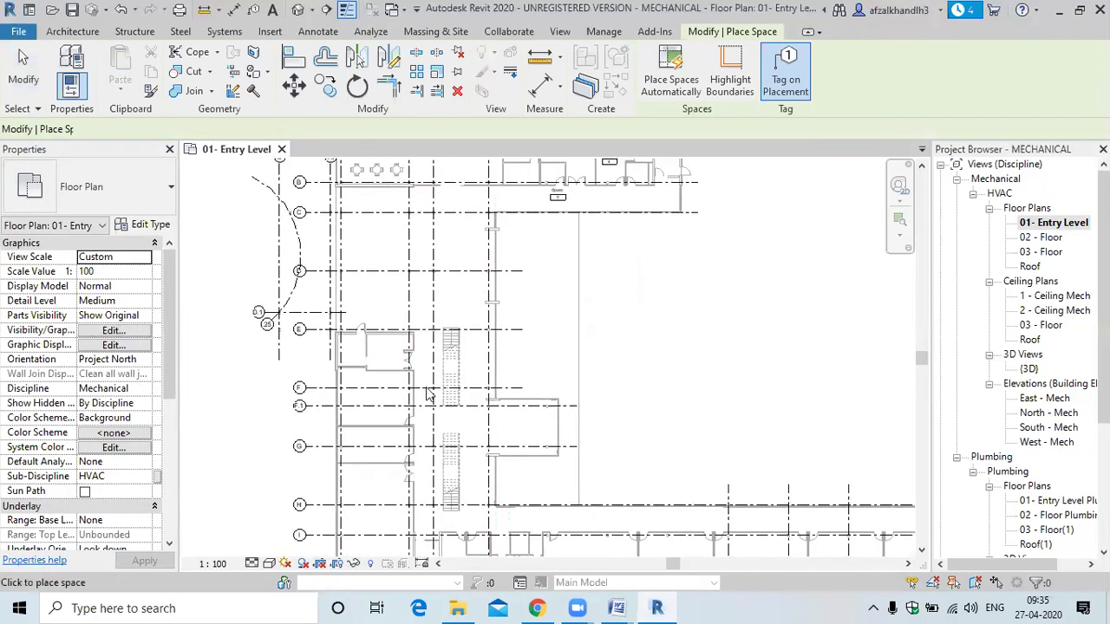
pyautogui.scroll(-2, 434, 356)
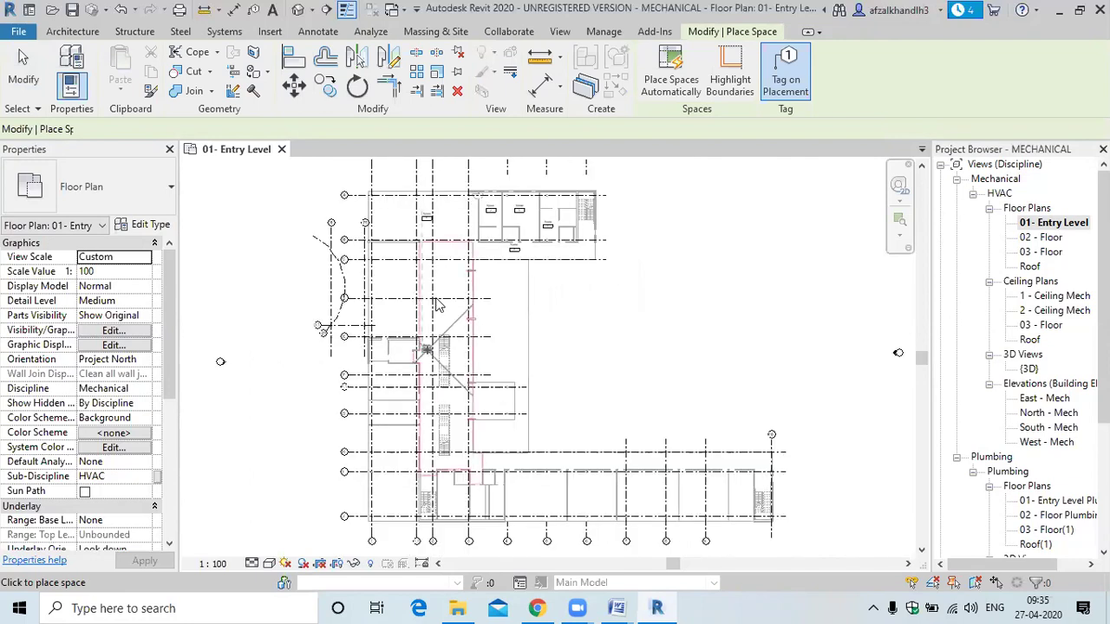
pyautogui.scroll(3, 521, 503)
pyautogui.scroll(-2, 586, 277)
pyautogui.moveTo(585, 277); pyautogui.dragTo(581, 322, button='middle')
pyautogui.scroll(2, 582, 323)
pyautogui.click(671, 73)
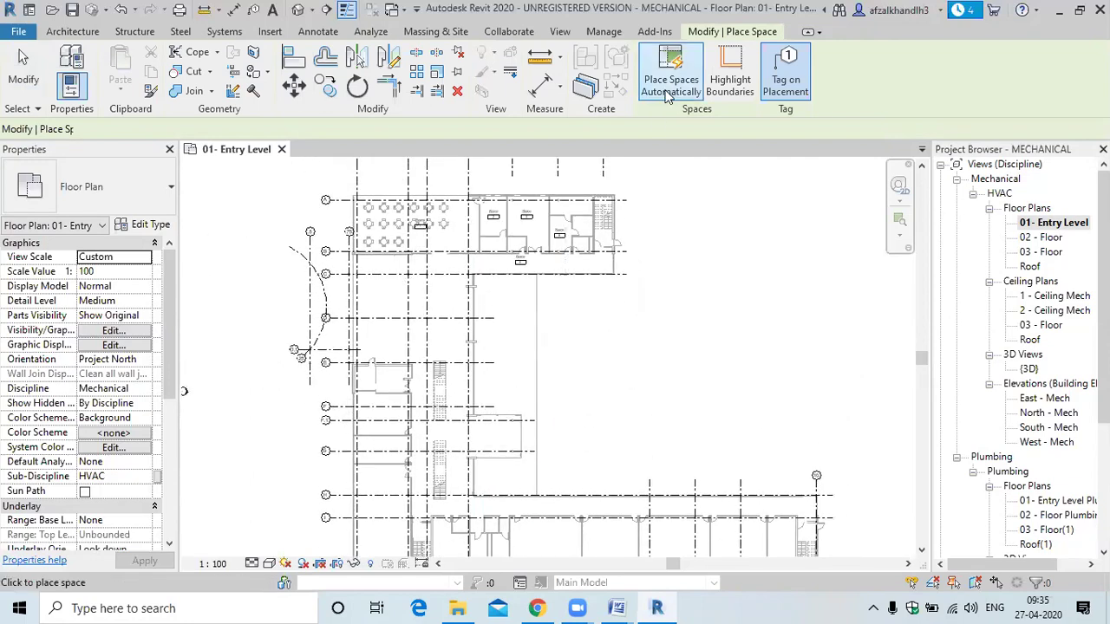
pyautogui.press('Escape')
pyautogui.press('Escape')
# Step: Undo the individually placed spaces in the corridor, dining room and adjoining rooms of the 01- Entry Level plan
pyautogui.scroll(4, 483, 262)
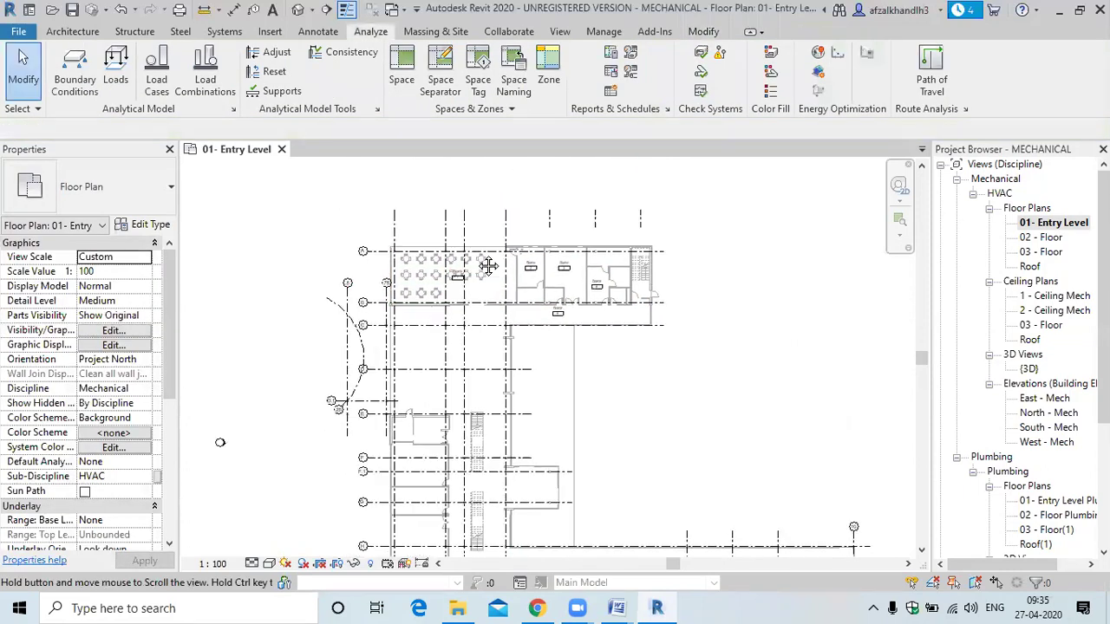
pyautogui.scroll(3, 483, 262)
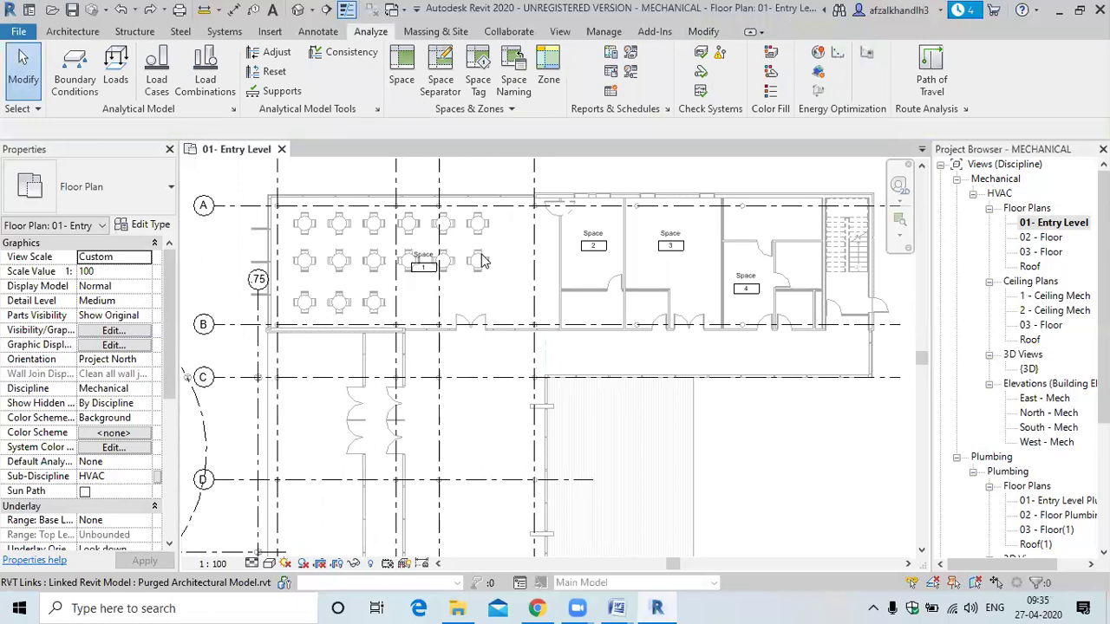
pyautogui.press('z')
pyautogui.press('r')
pyautogui.press('Escape')
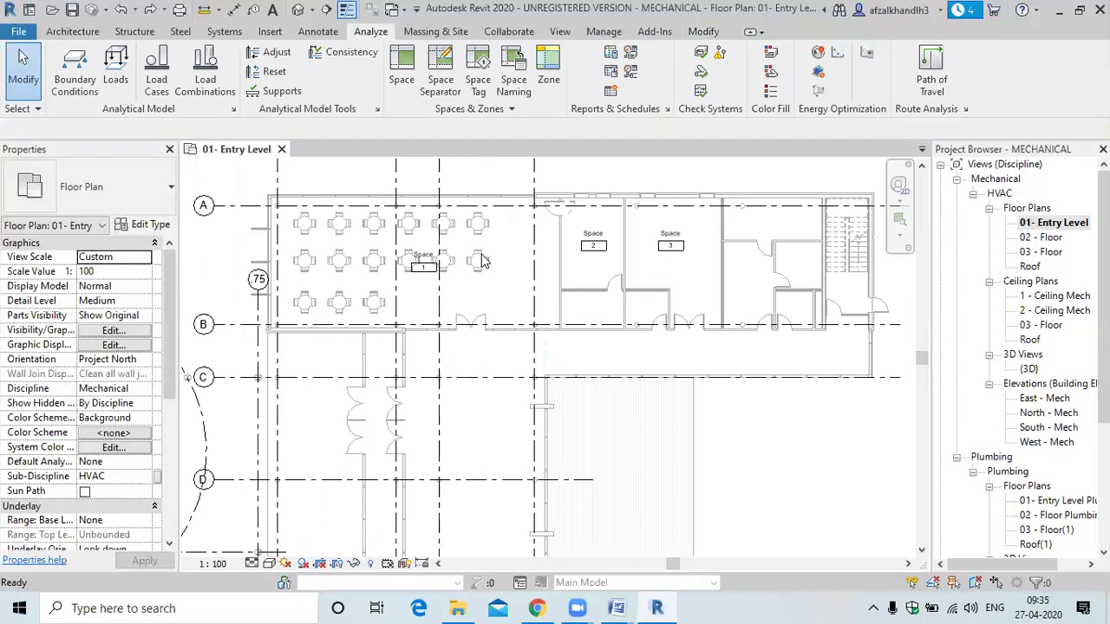
# Step: Place tagged spaces automatically in all enclosed areas of the entry level with upper limit 02 - Floor and offset 0
pyautogui.scroll(-3, 483, 262)
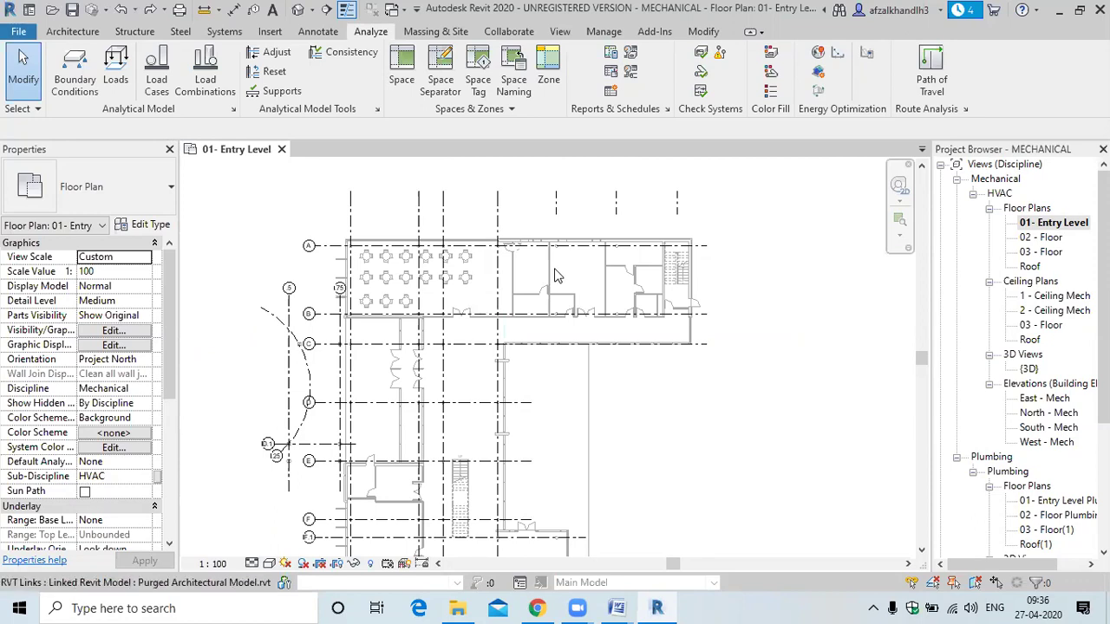
pyautogui.click(401, 80)
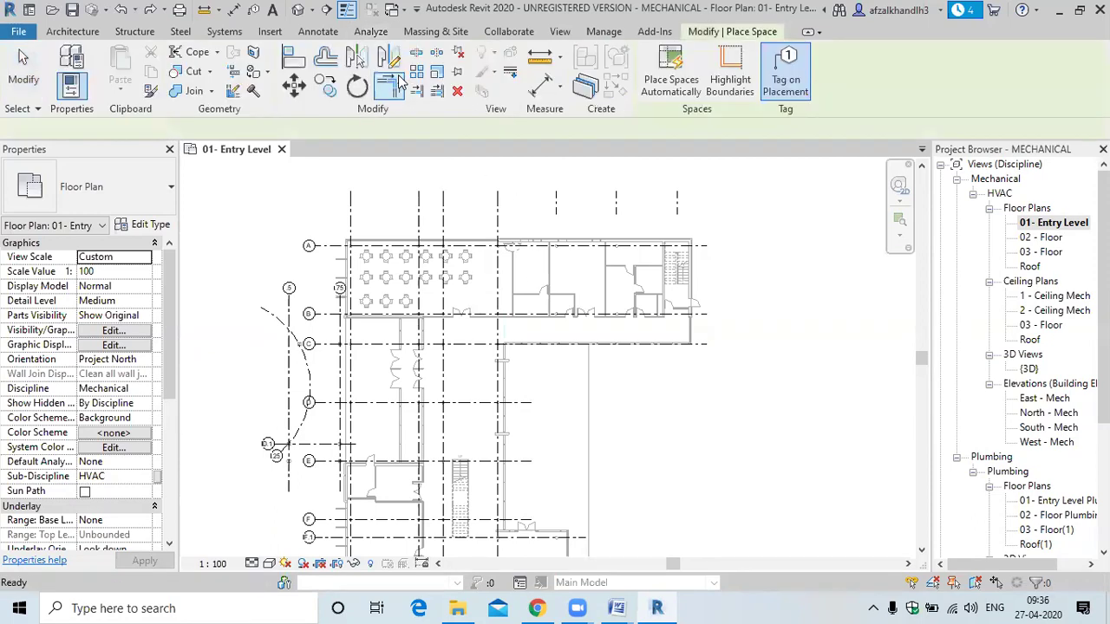
pyautogui.click(219, 129)
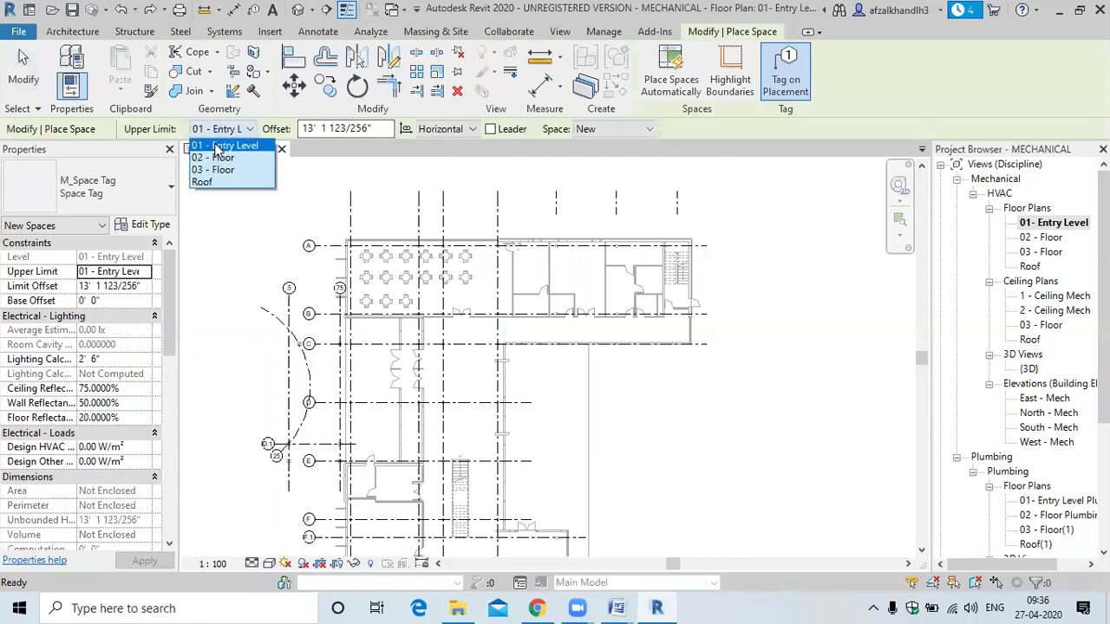
pyautogui.click(212, 157)
pyautogui.click(305, 129)
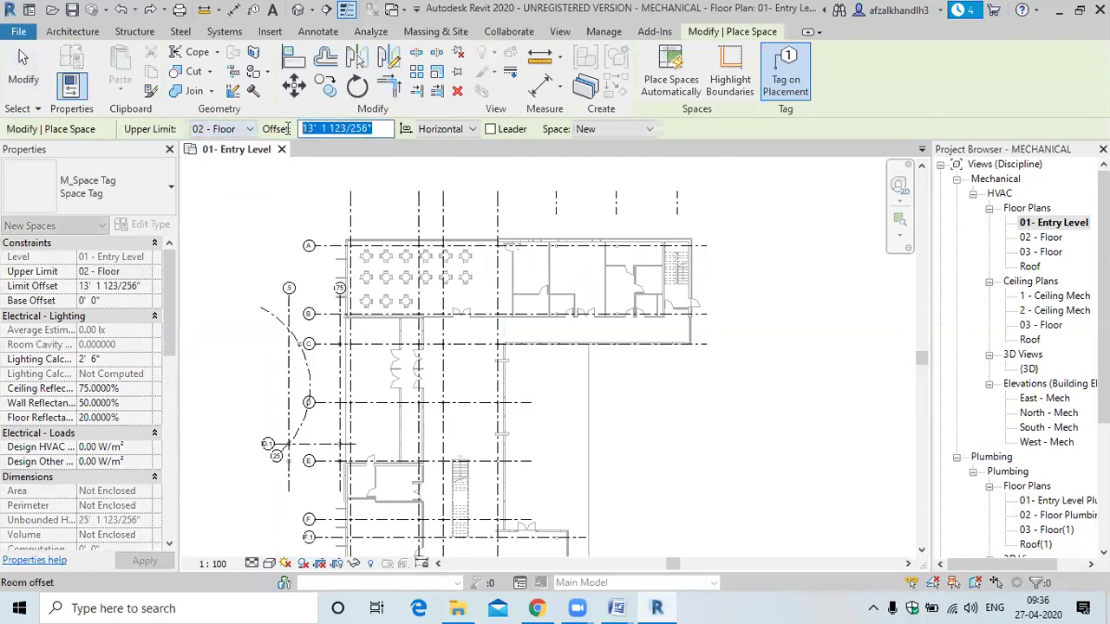
pyautogui.write('0')
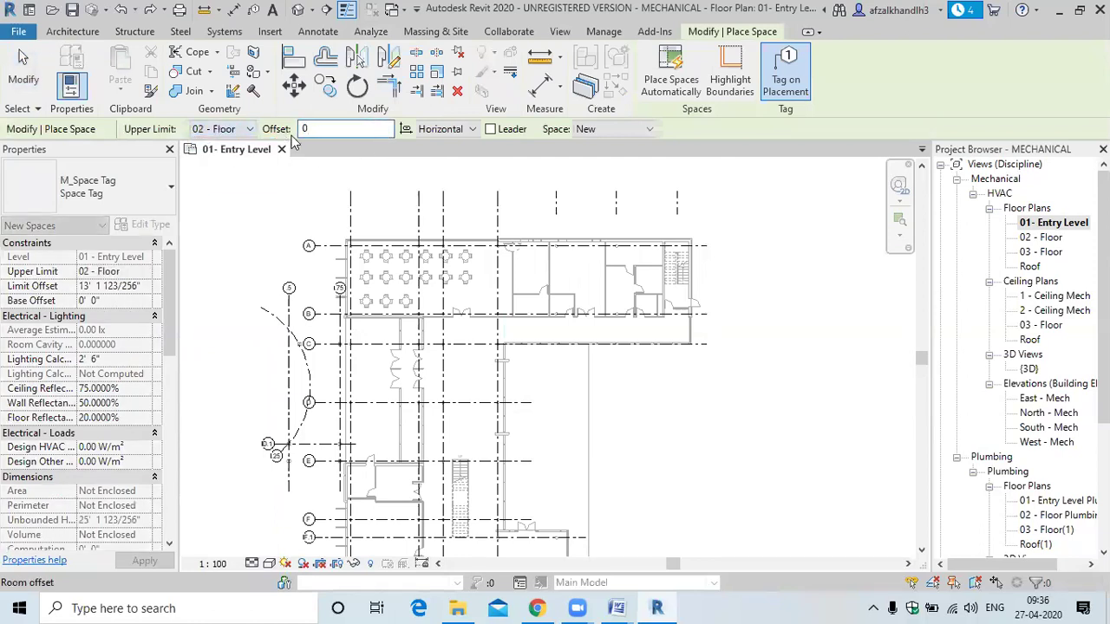
pyautogui.click(668, 85)
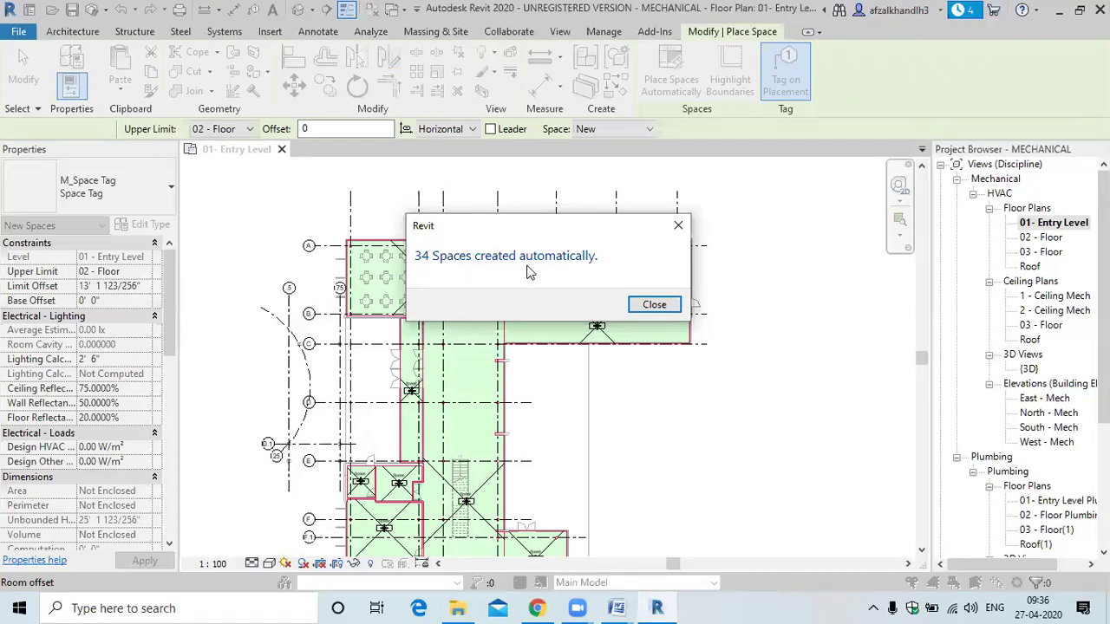
pyautogui.click(653, 305)
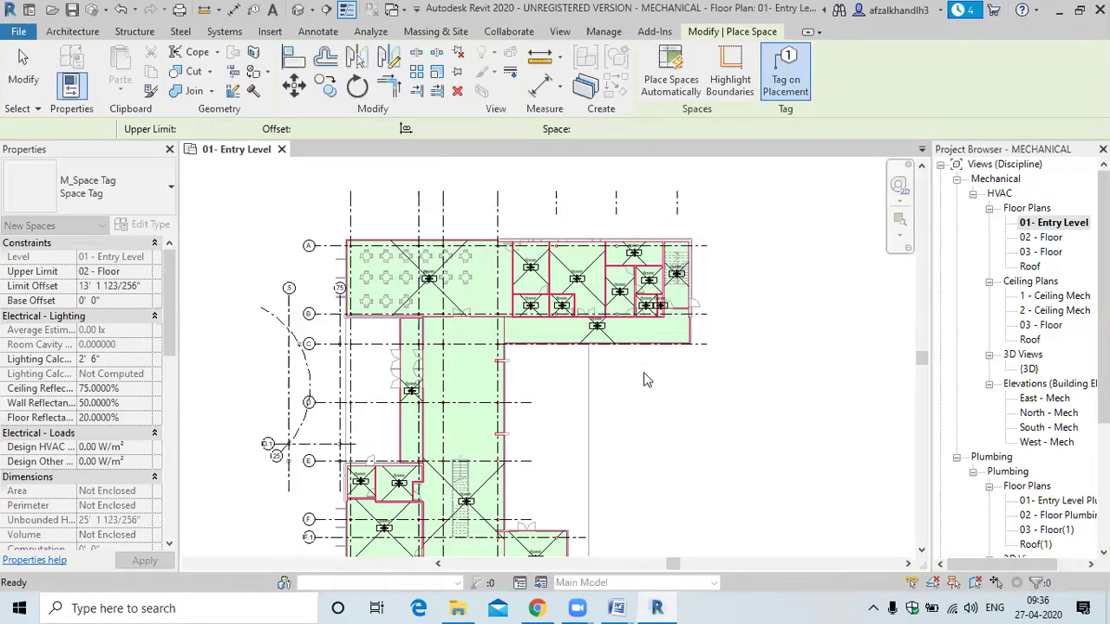
pyautogui.press('Escape')
# Step: Examine the tagged spaces across the north wing, central block and south classroom wing of the entry level
pyautogui.scroll(4, 422, 277)
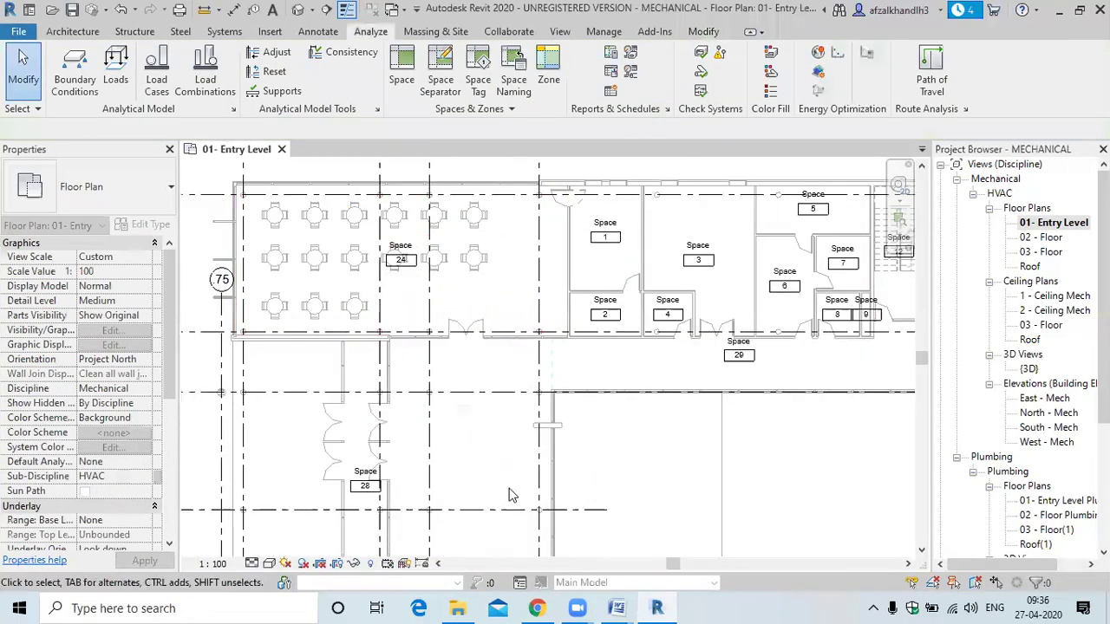
pyautogui.scroll(-5, 388, 265)
pyautogui.moveTo(520, 438); pyautogui.dragTo(459, 485, button='middle')
pyautogui.scroll(5, 447, 443)
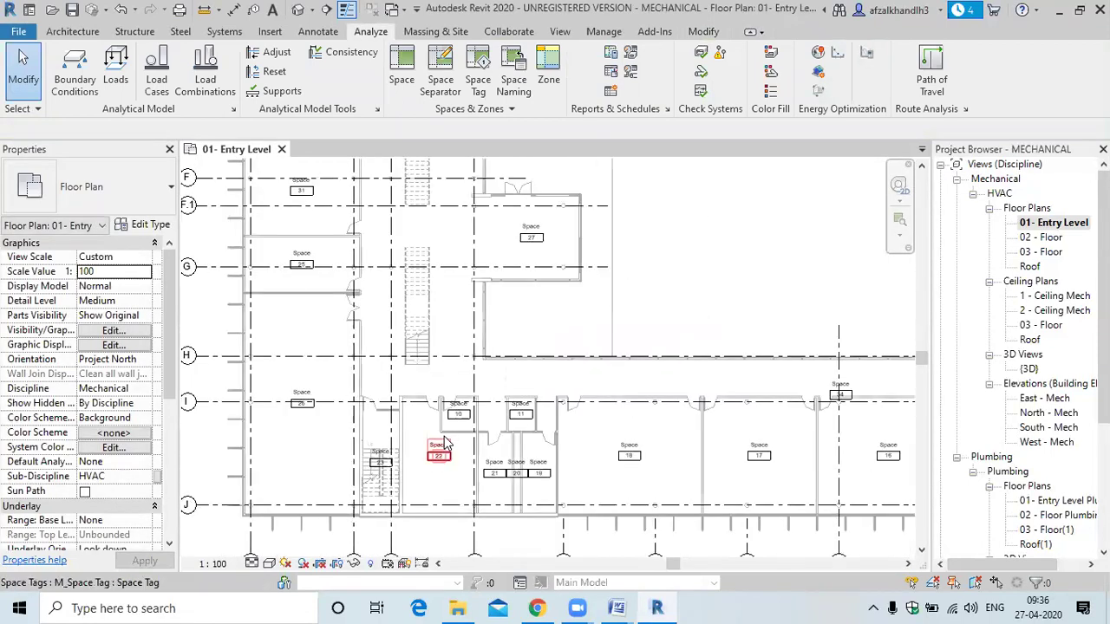
pyautogui.moveTo(751, 483); pyautogui.dragTo(668, 453, button='middle')
pyautogui.scroll(-3, 606, 463)
pyautogui.scroll(4, 520, 471)
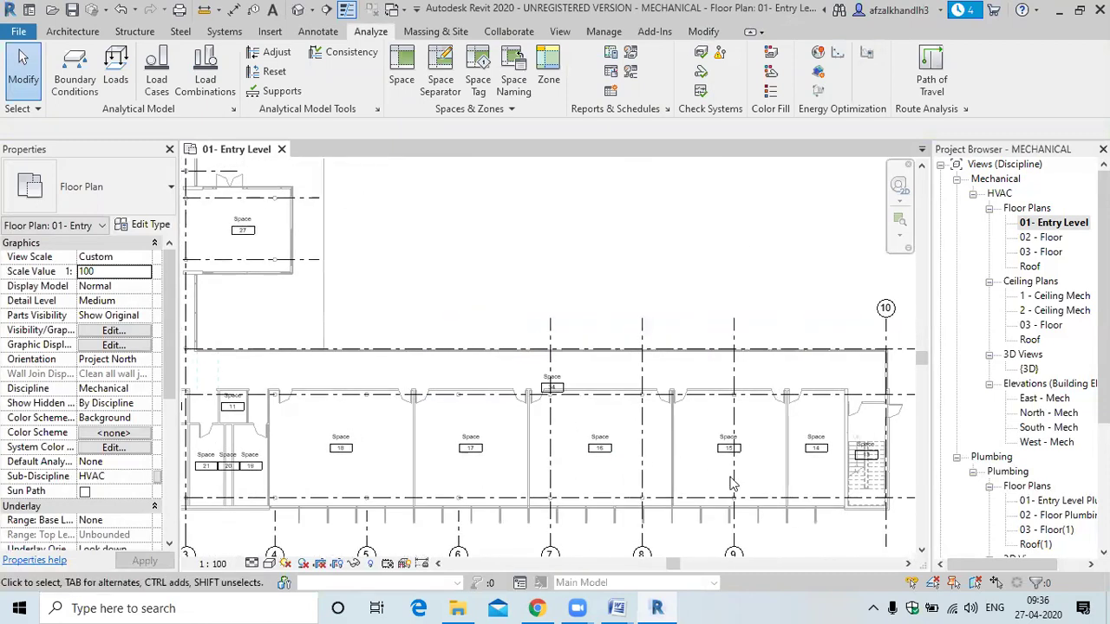
pyautogui.scroll(2, 751, 469)
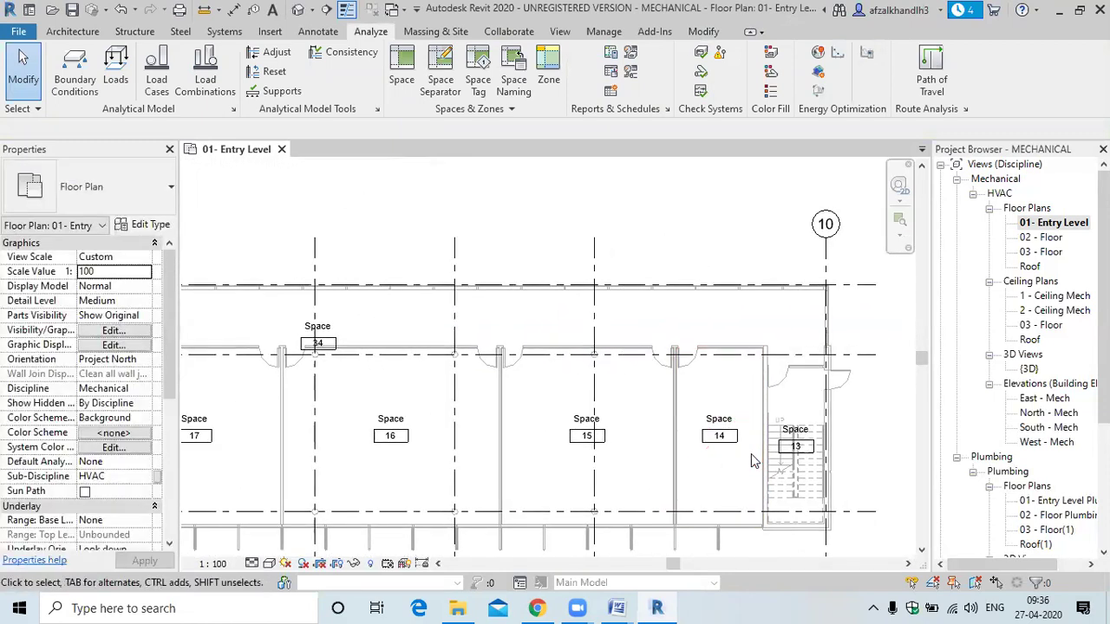
pyautogui.scroll(1, 751, 462)
pyautogui.scroll(-3, 720, 434)
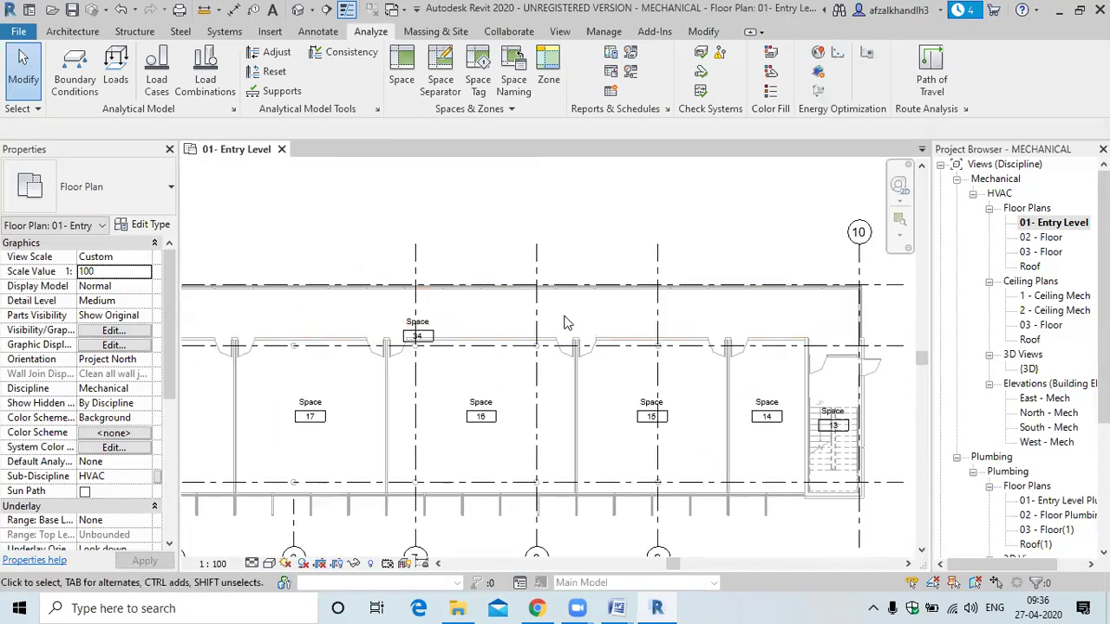
pyautogui.scroll(3, 689, 399)
pyautogui.scroll(1, 485, 351)
# Step: Select the long corridor space between grids H and I and examine its limits and extent alongside the neighbouring spaces
pyautogui.click(522, 332)
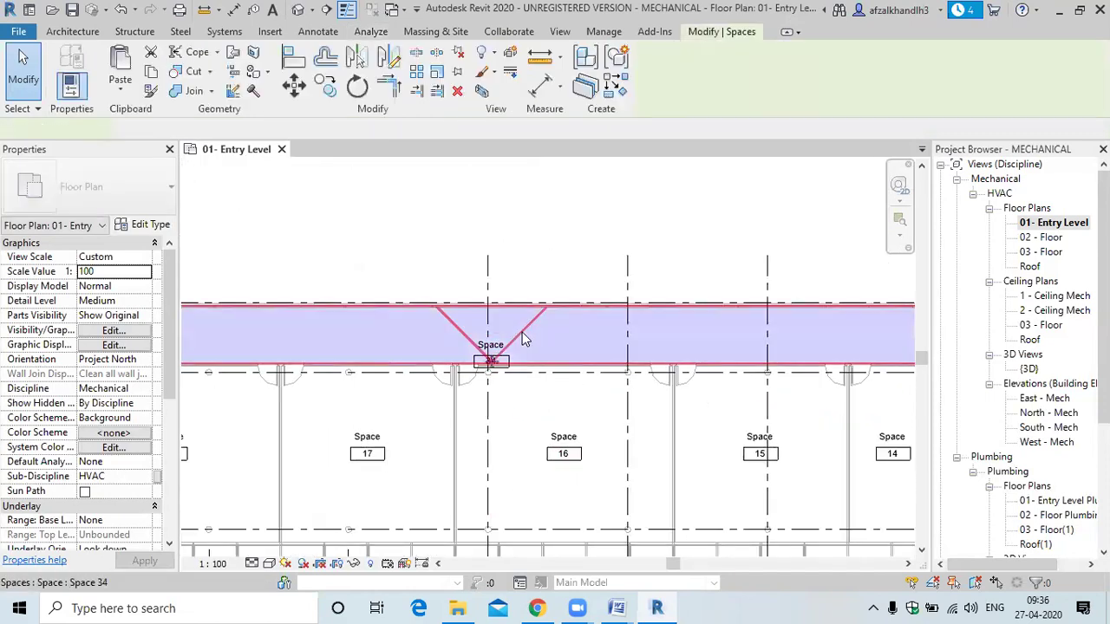
pyautogui.scroll(-3, 631, 351)
pyautogui.scroll(2, 480, 431)
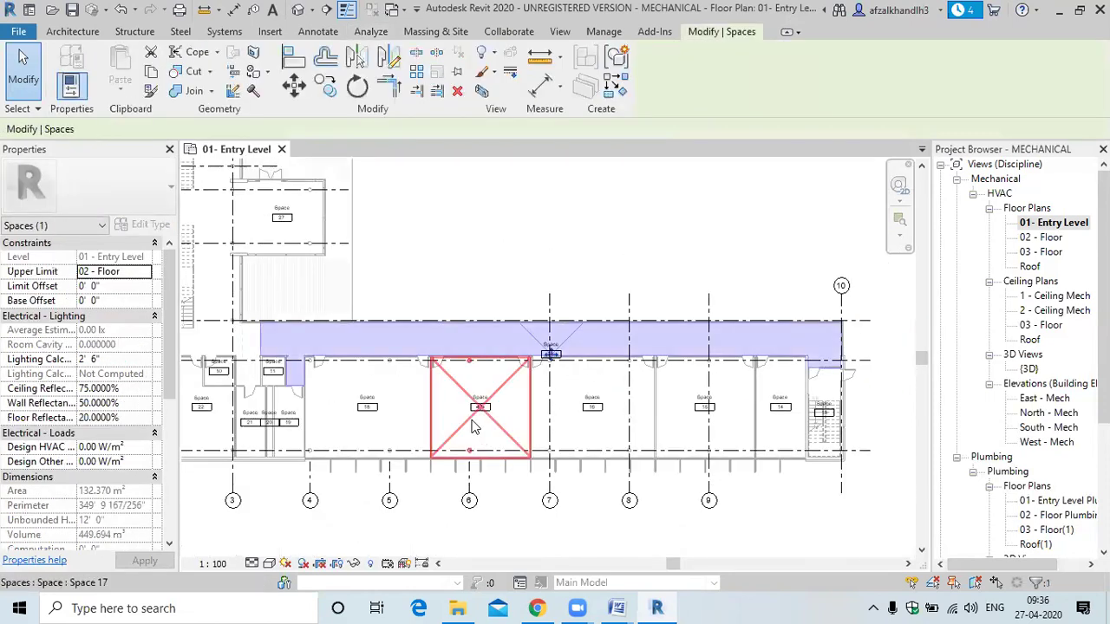
pyautogui.scroll(1, 486, 430)
pyautogui.moveTo(767, 434); pyautogui.dragTo(906, 429, button='middle')
pyautogui.moveTo(587, 444); pyautogui.dragTo(741, 452, button='middle')
pyautogui.click(343, 385)
pyautogui.moveTo(369, 299); pyautogui.dragTo(367, 320, button='middle')
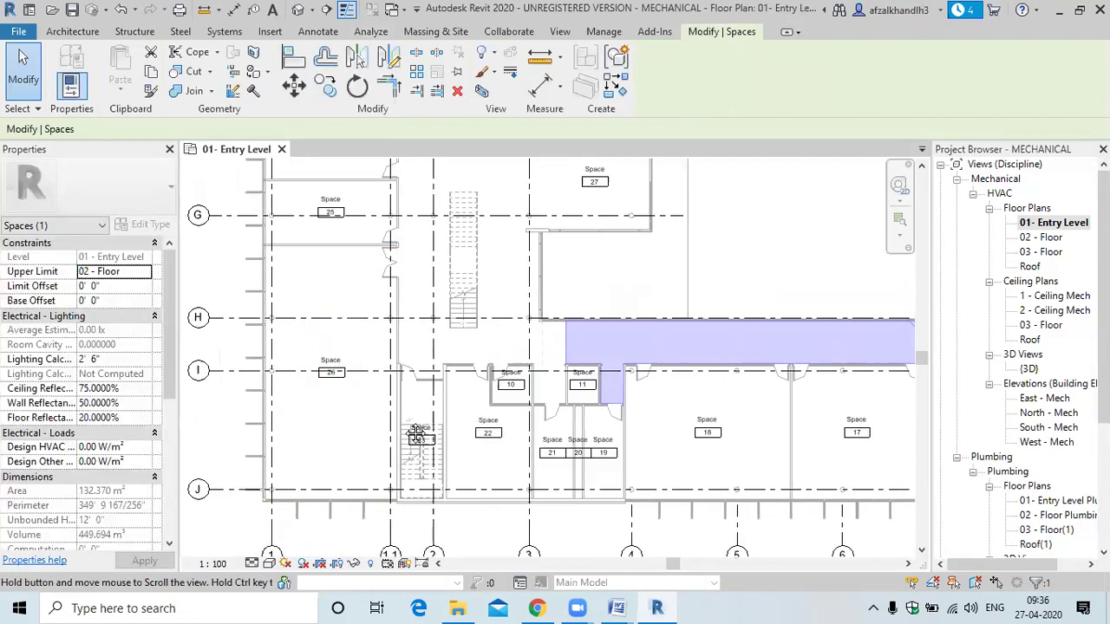
pyautogui.scroll(2, 339, 238)
pyautogui.scroll(1, 399, 276)
pyautogui.scroll(-3, 364, 360)
pyautogui.scroll(2, 521, 384)
pyautogui.scroll(-1, 521, 384)
# Step: Bring up the open Word documents
pyautogui.moveTo(619, 605)
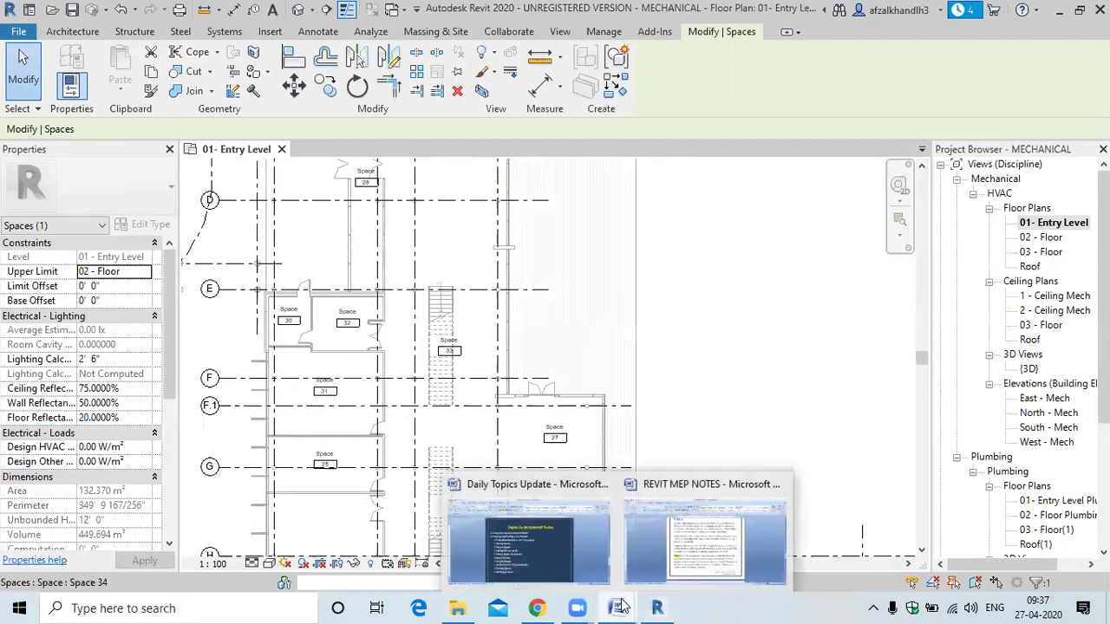